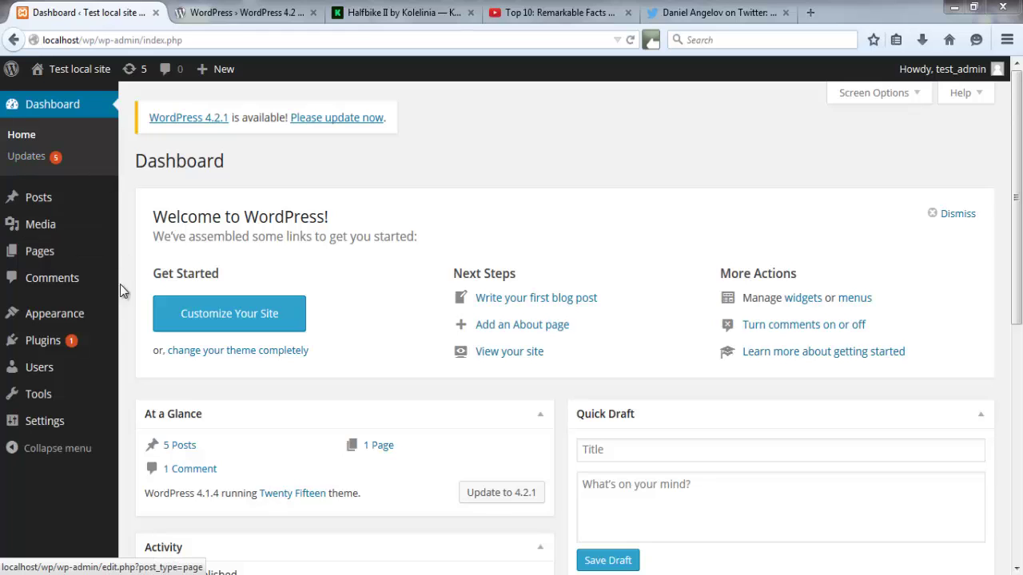
- Review the available core, plugin and theme updates, and update WordPress to version 4.2.1
{"action": "mouse_move", "coordinate": [44, 353]}
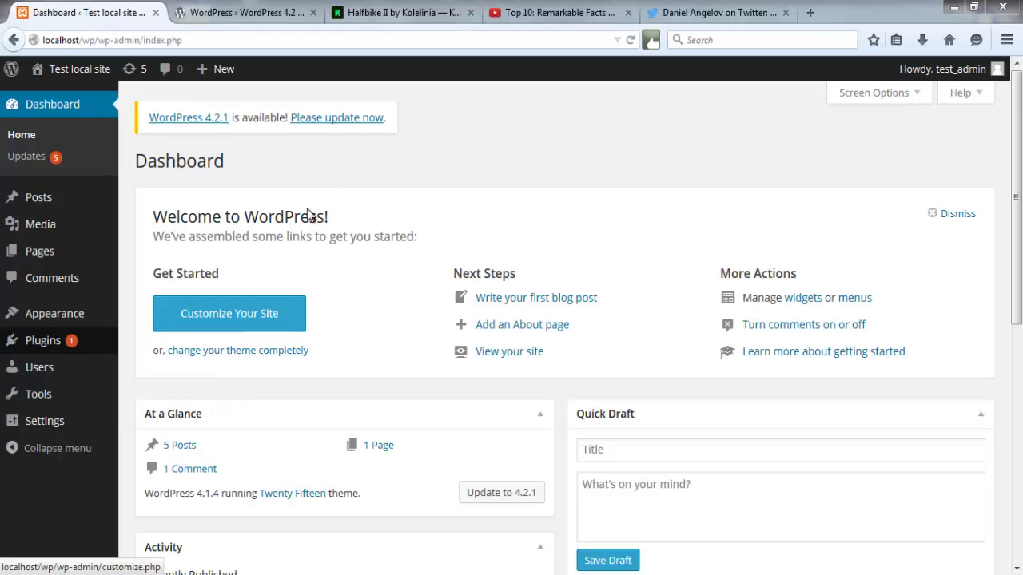
{"action": "left_click", "coordinate": [133, 72]}
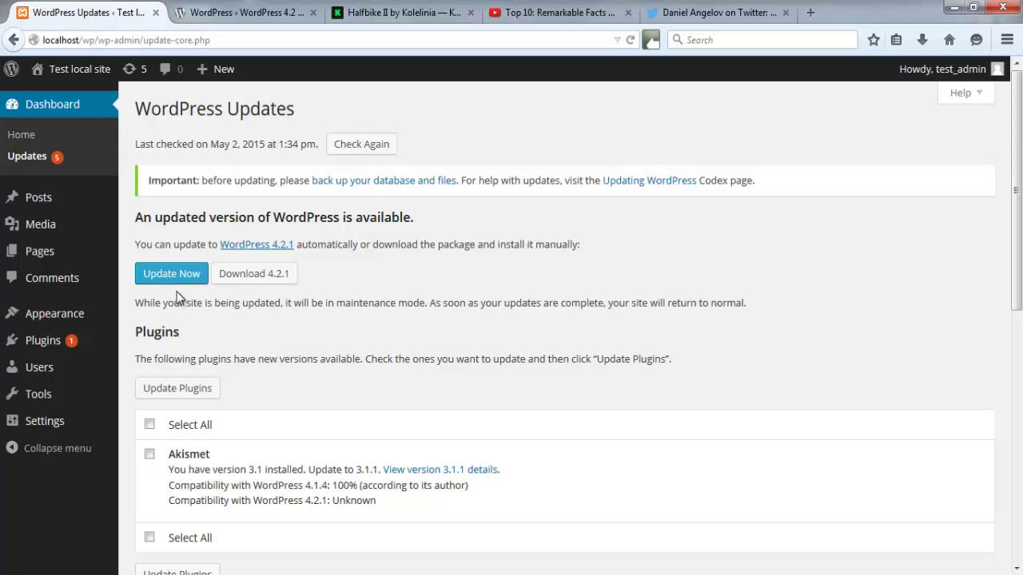
{"action": "scroll", "coordinate": [370, 330], "scroll_direction": "down", "scroll_amount": 2}
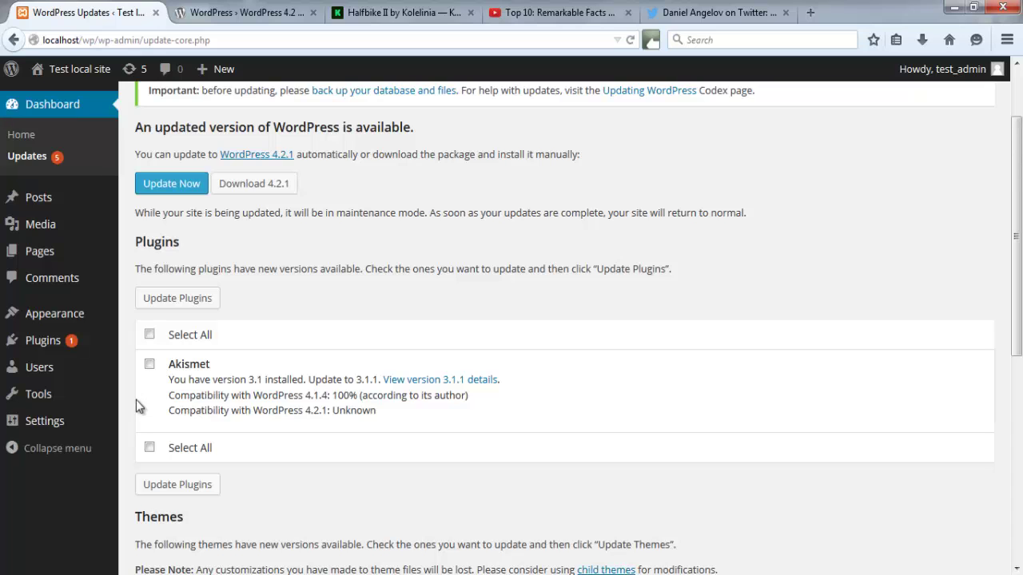
{"action": "scroll", "coordinate": [136, 400], "scroll_direction": "down", "scroll_amount": 8}
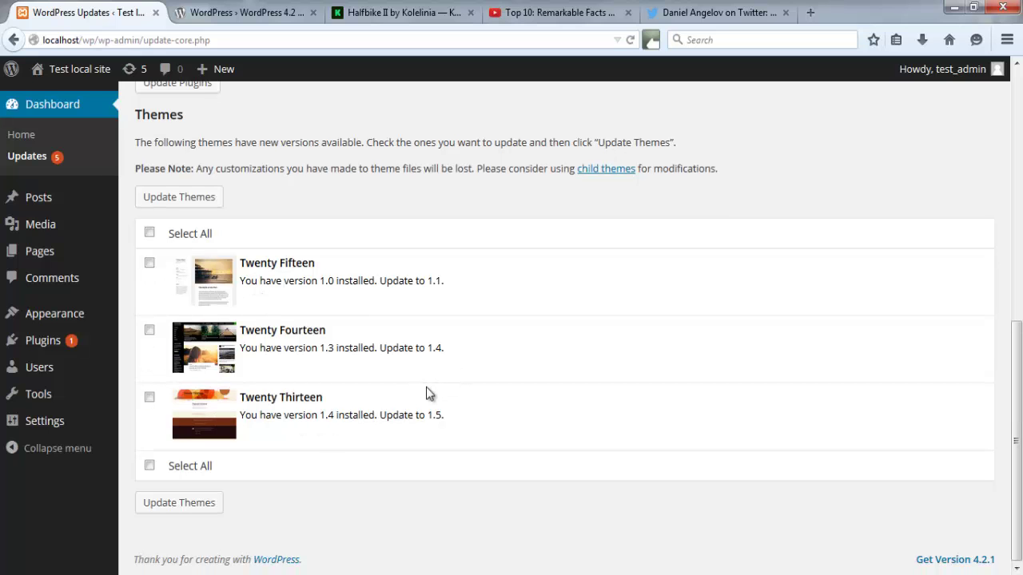
{"action": "scroll", "coordinate": [425, 388], "scroll_direction": "up", "scroll_amount": 8}
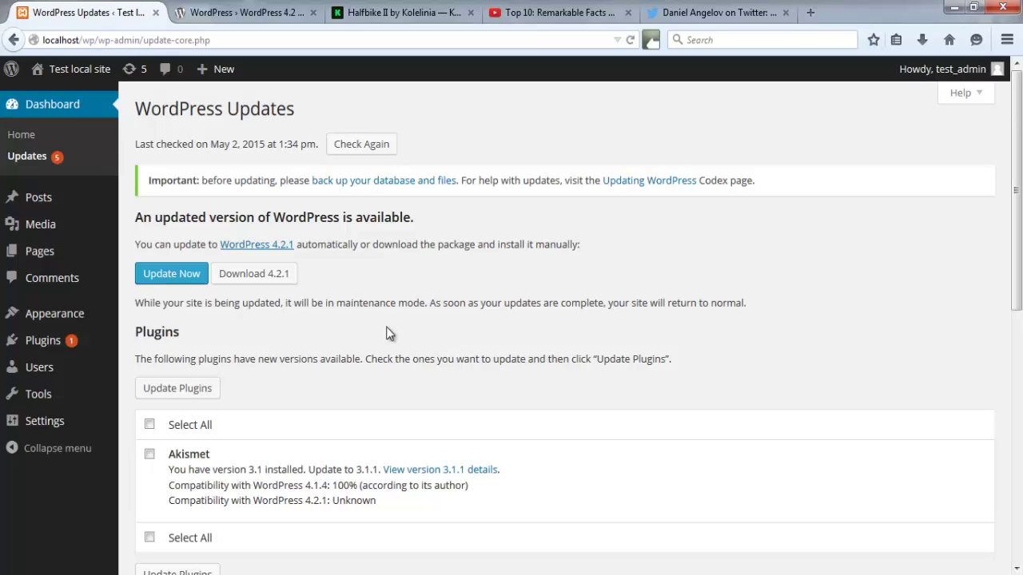
{"action": "left_click", "coordinate": [177, 278]}
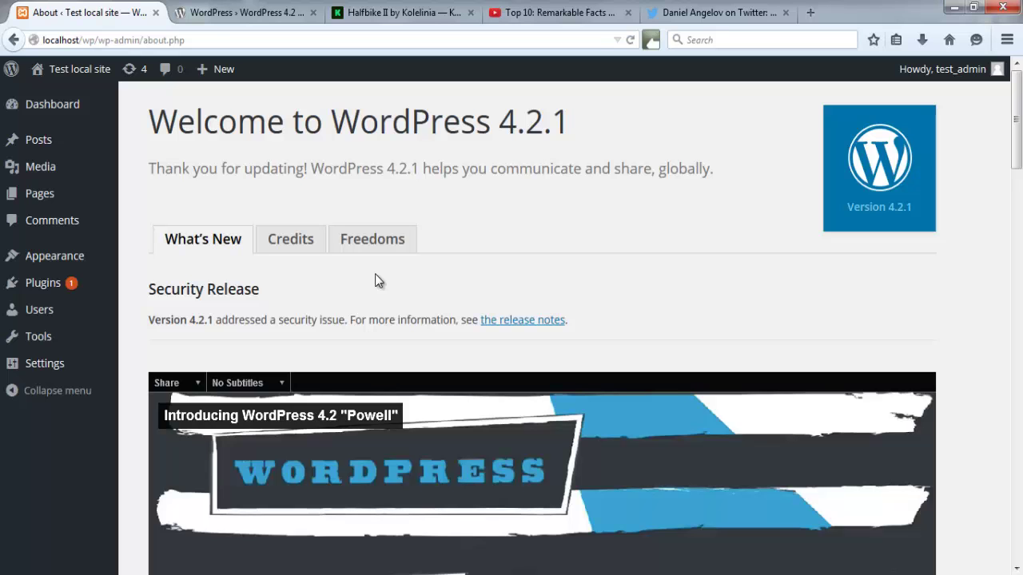
- Look through the What's New page for WordPress 4.2.1, including the introductory video section
{"action": "scroll", "coordinate": [663, 351], "scroll_direction": "down", "scroll_amount": 4}
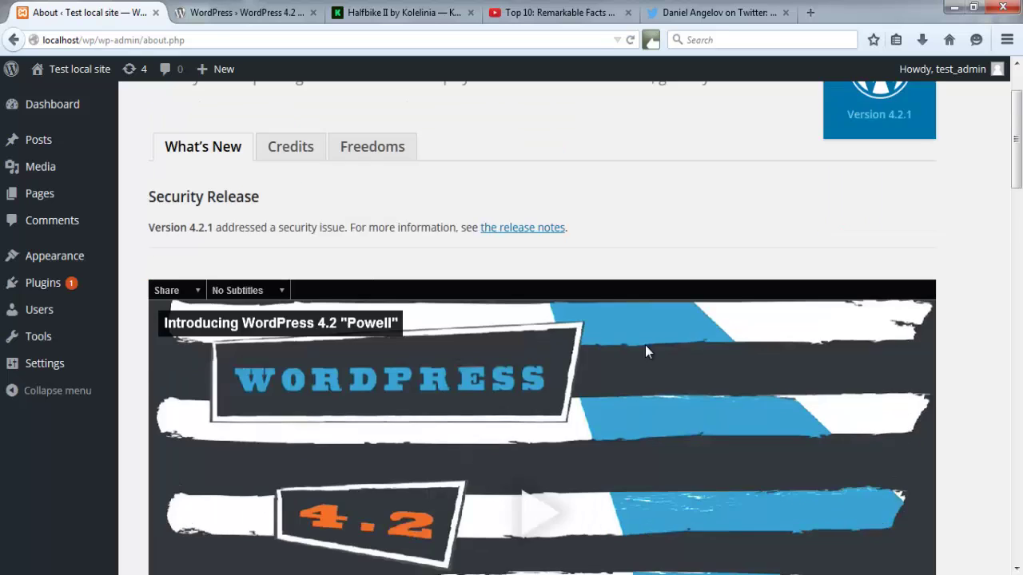
{"action": "scroll", "coordinate": [323, 385], "scroll_direction": "down", "scroll_amount": 2}
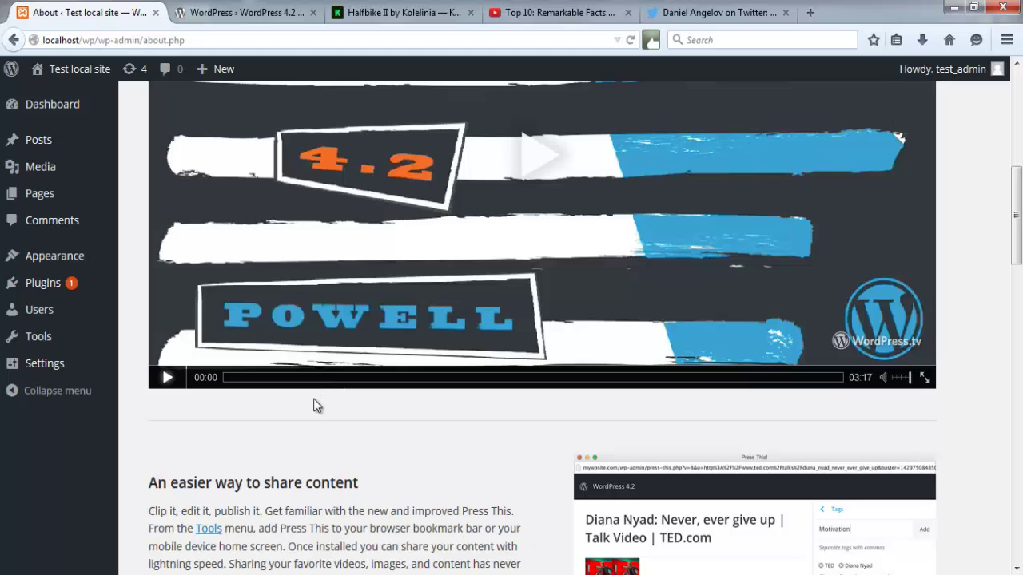
{"action": "scroll", "coordinate": [313, 404], "scroll_direction": "up", "scroll_amount": 1}
{"action": "scroll", "coordinate": [296, 380], "scroll_direction": "up", "scroll_amount": 1}
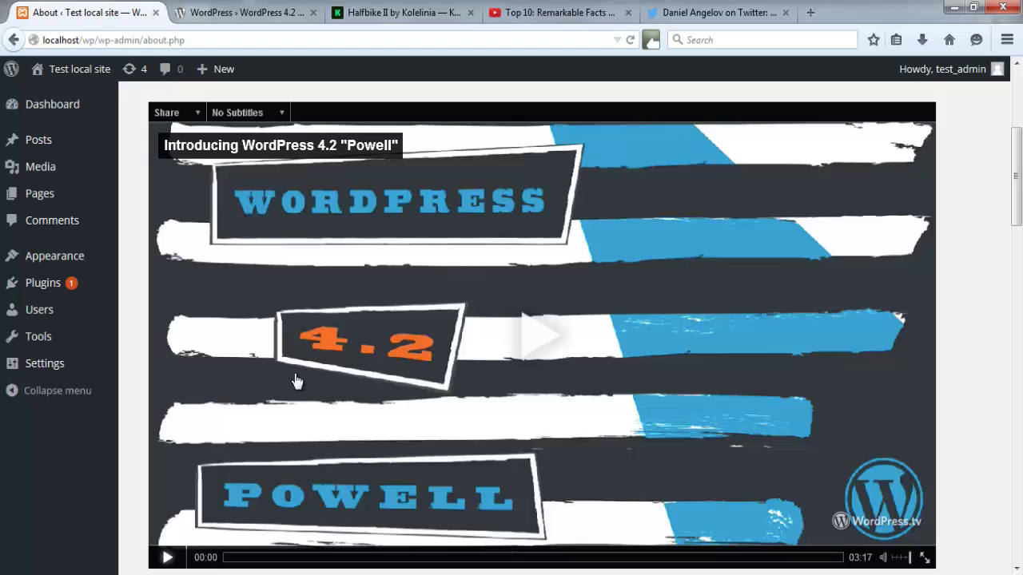
{"action": "scroll", "coordinate": [296, 382], "scroll_direction": "up", "scroll_amount": 5}
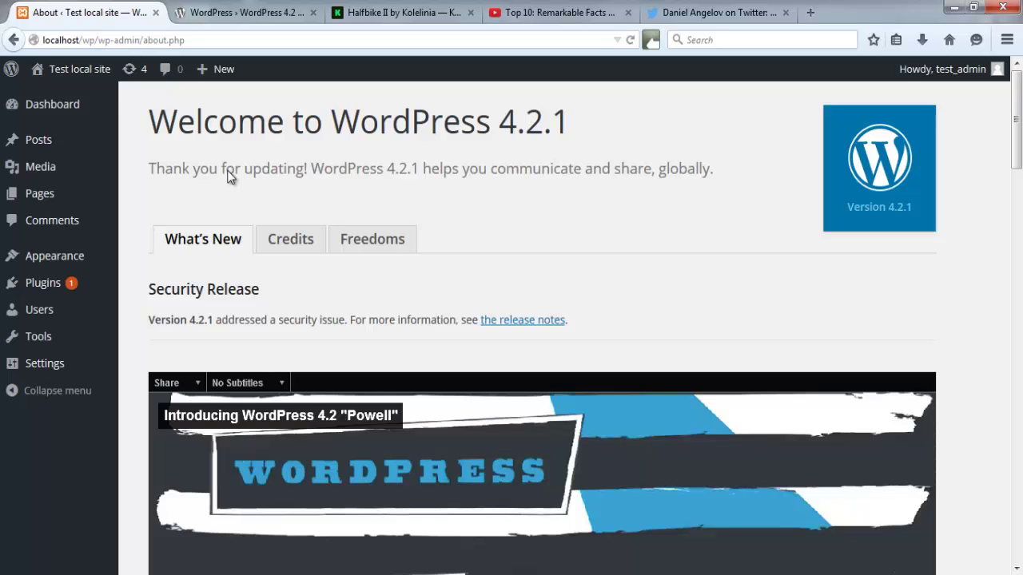
- Update the Akismet plugin to version 3.1.1 from the list of installed plugins
{"action": "left_click", "coordinate": [131, 69]}
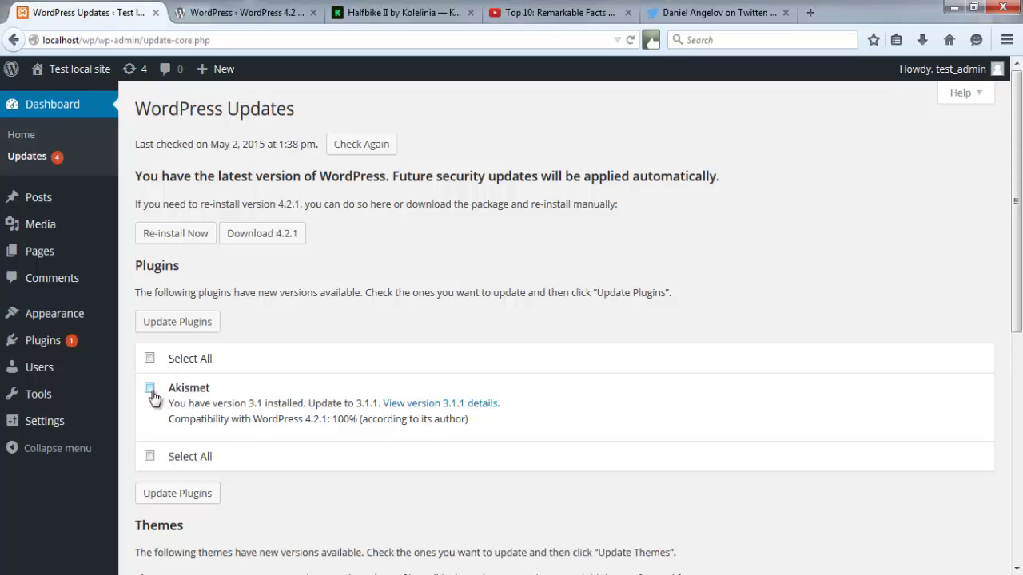
{"action": "mouse_move", "coordinate": [62, 342]}
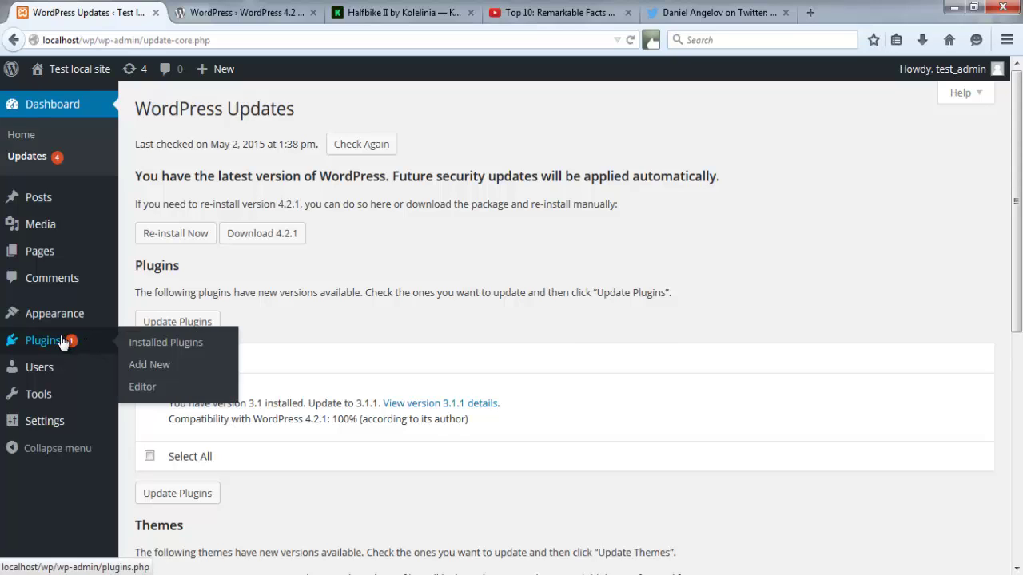
{"action": "left_click", "coordinate": [152, 342]}
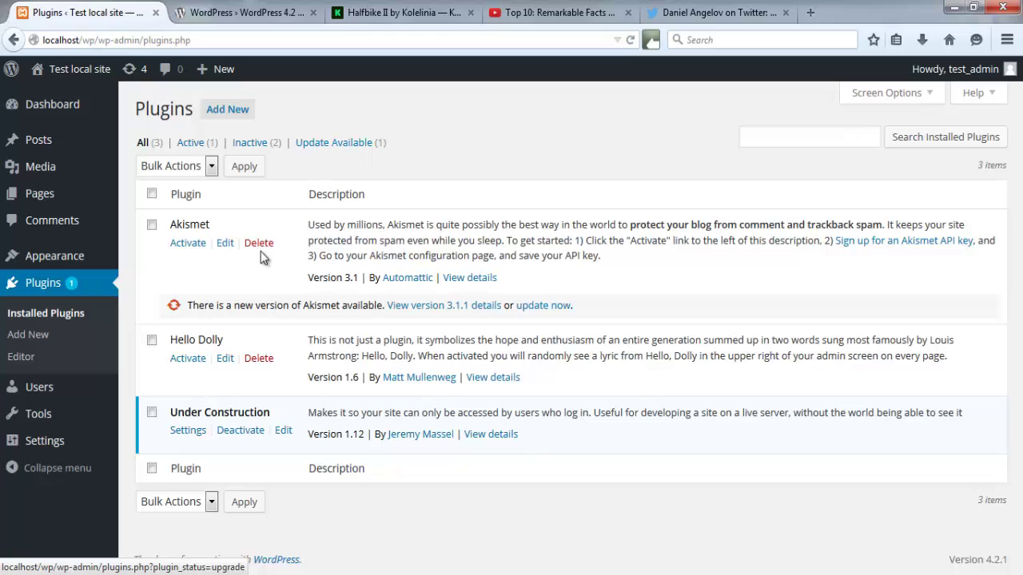
{"action": "left_click", "coordinate": [543, 305]}
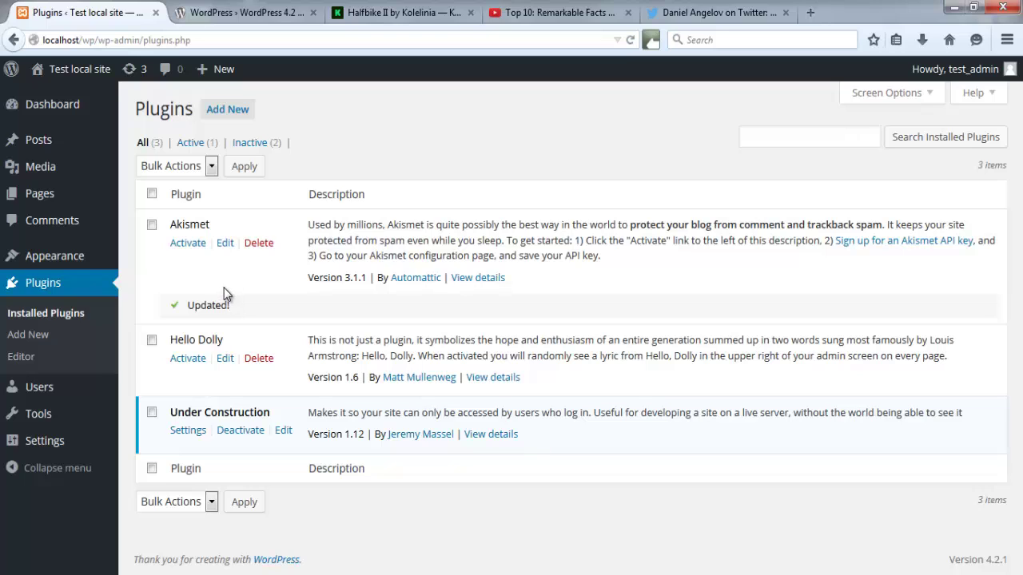
- Update all outdated themes: Twenty Fifteen, Twenty Fourteen and Twenty Thirteen
{"action": "left_click", "coordinate": [130, 69]}
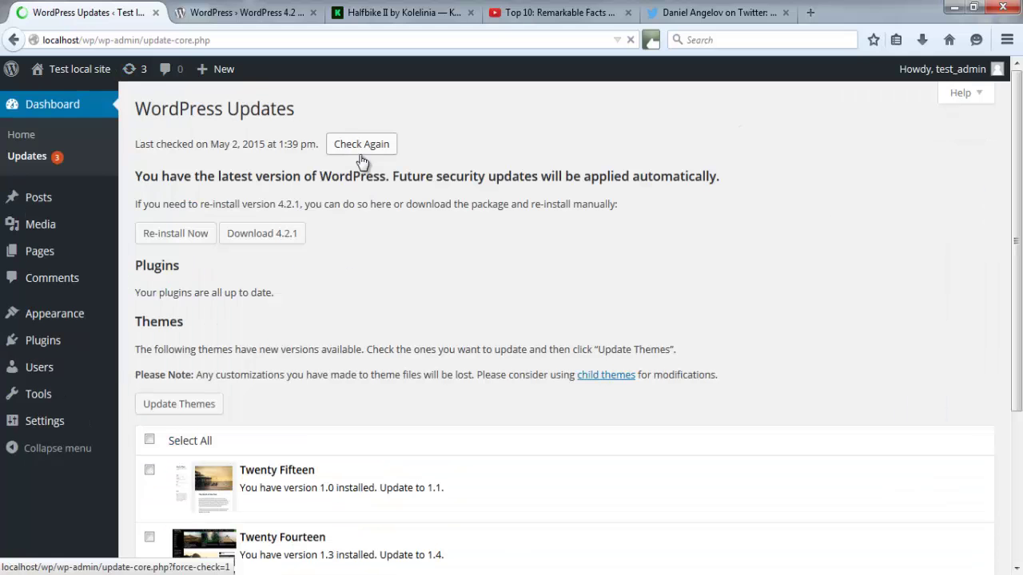
{"action": "scroll", "coordinate": [360, 161], "scroll_direction": "down", "scroll_amount": 5}
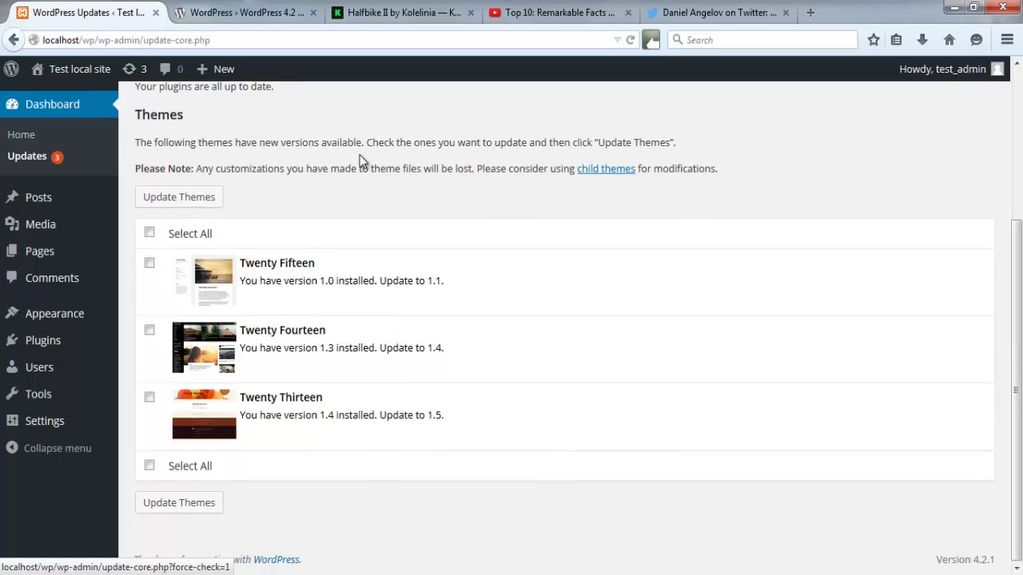
{"action": "left_click", "coordinate": [149, 233]}
{"action": "left_click", "coordinate": [176, 200]}
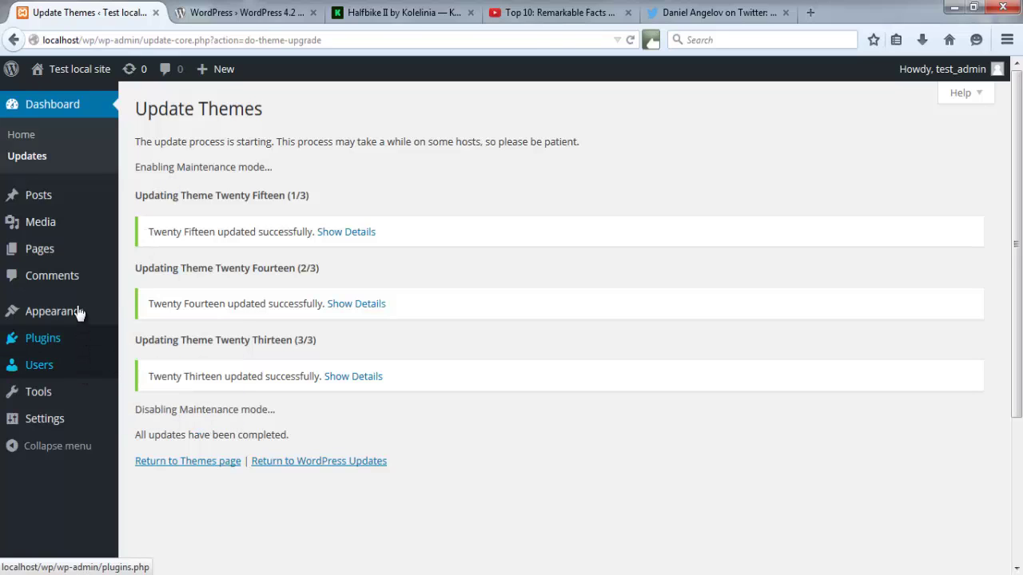
- Visit the live site, open it in the Customizer and read the description of what the Customizer does
{"action": "left_click", "coordinate": [80, 72]}
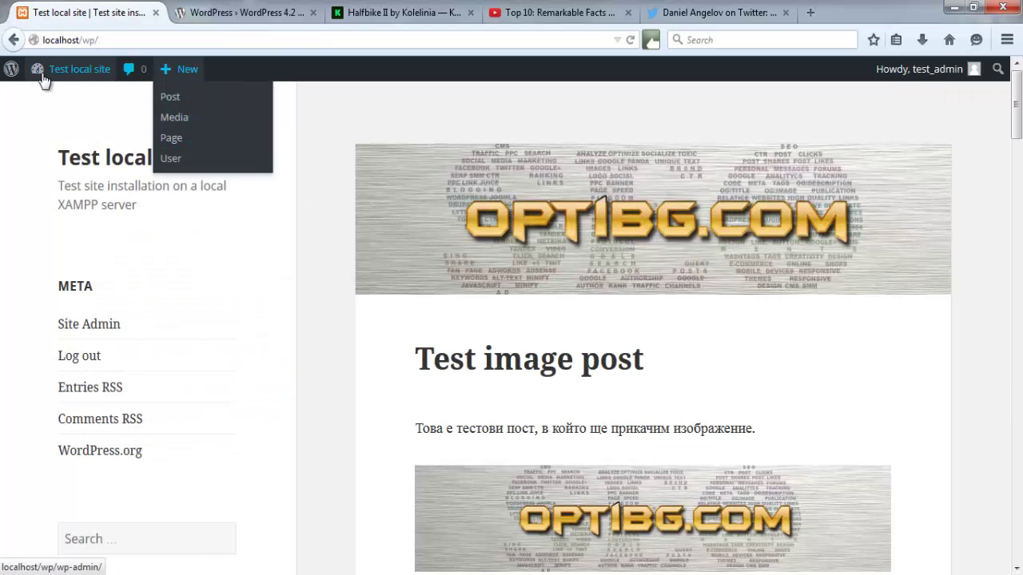
{"action": "mouse_move", "coordinate": [44, 76]}
{"action": "left_click", "coordinate": [57, 143]}
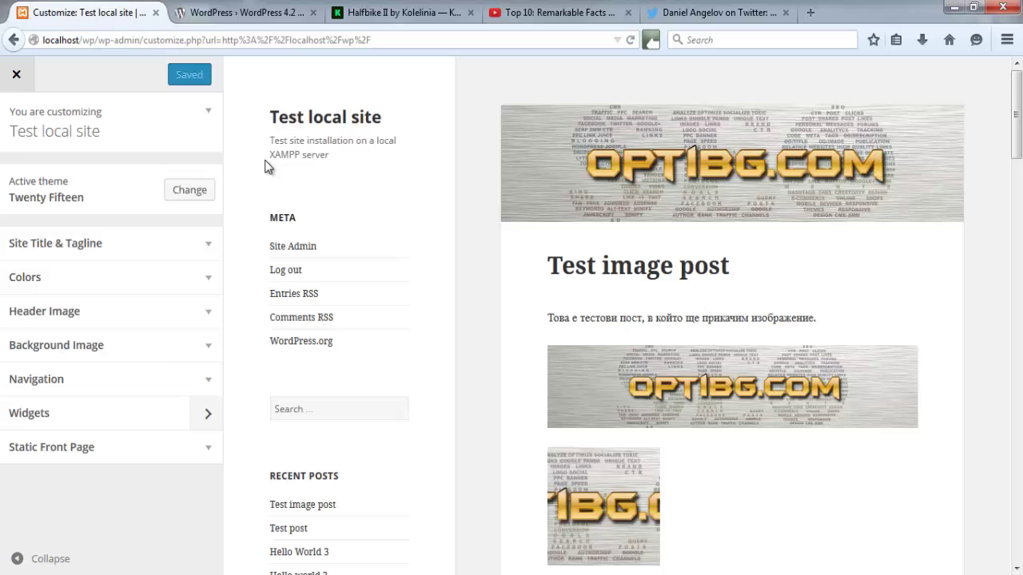
{"action": "left_click", "coordinate": [209, 116]}
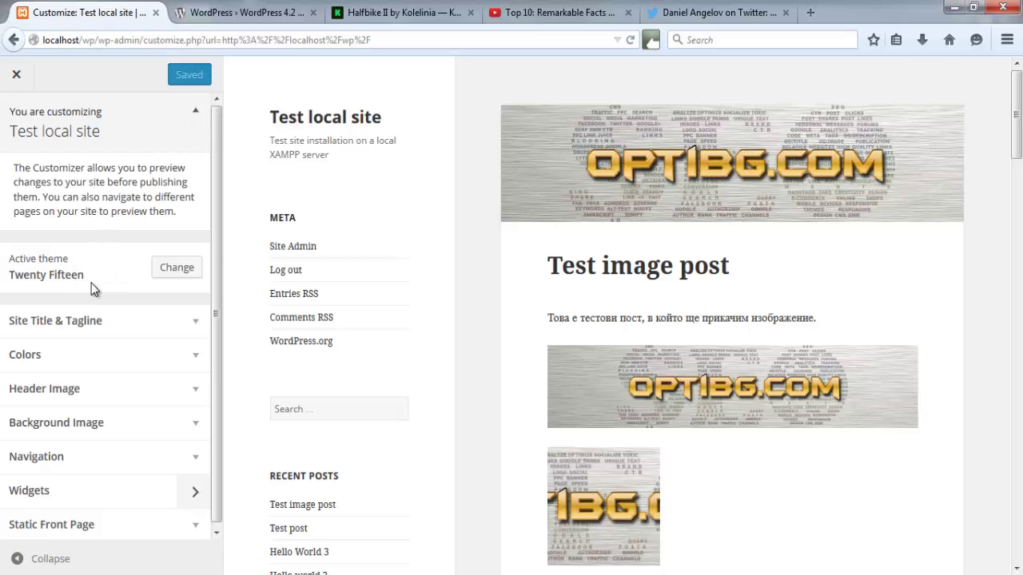
{"action": "scroll", "coordinate": [77, 201], "scroll_direction": "down", "scroll_amount": 1}
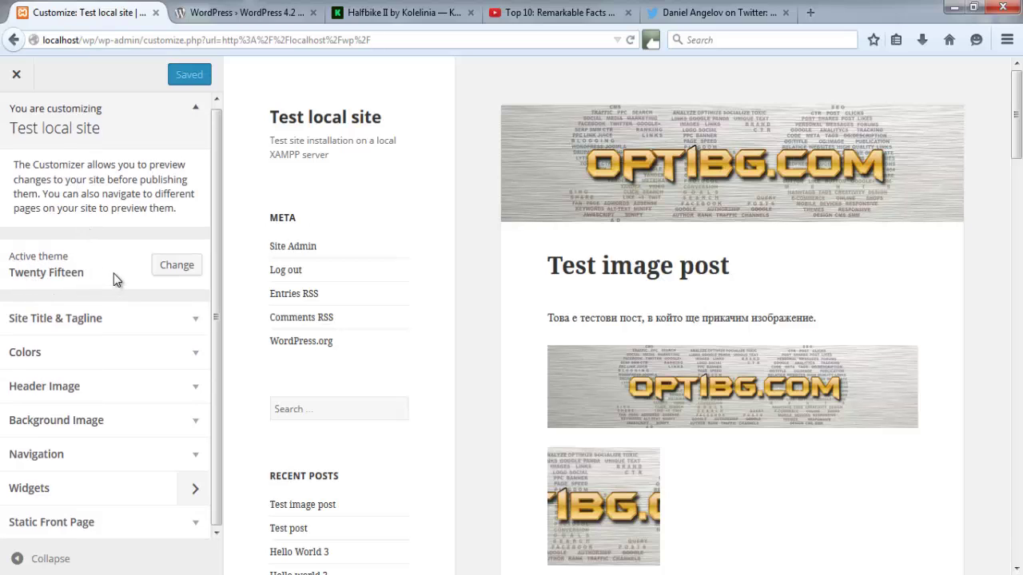
- Browse the installed themes in the Customizer, preview Twenty Fourteen live and exit without activating it
{"action": "left_click", "coordinate": [177, 265]}
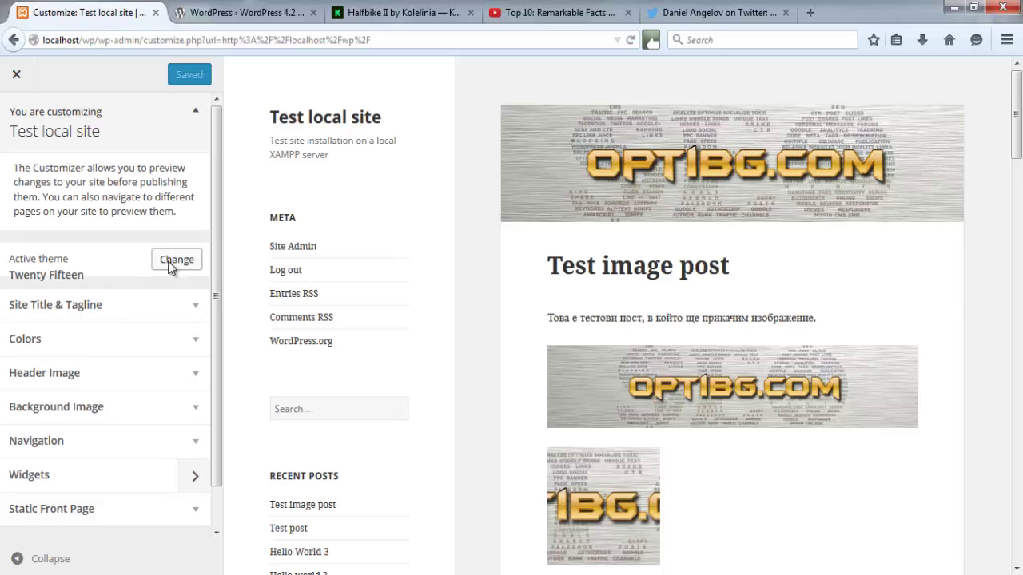
{"action": "scroll", "coordinate": [104, 174], "scroll_direction": "down", "scroll_amount": 1}
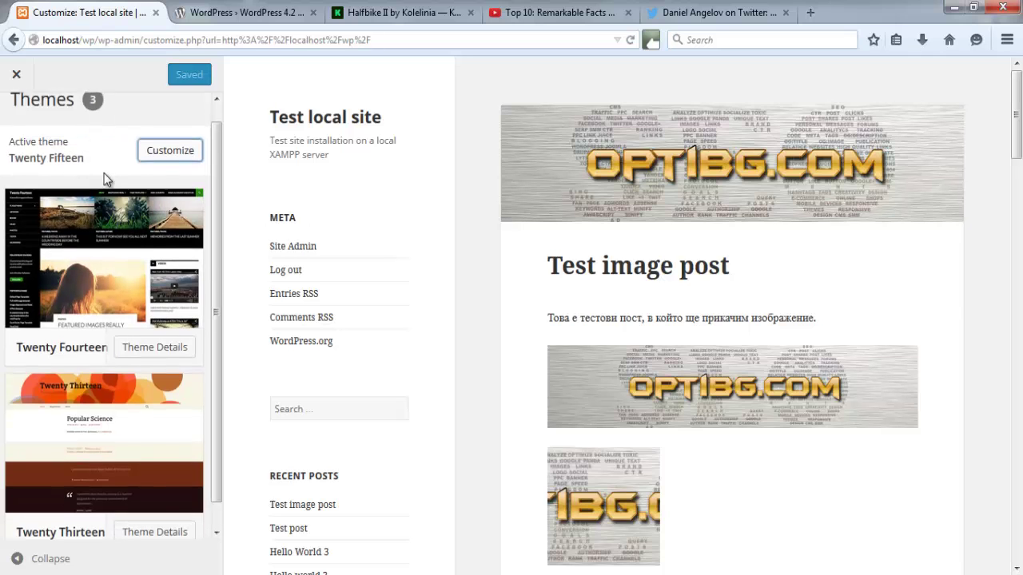
{"action": "scroll", "coordinate": [124, 322], "scroll_direction": "up", "scroll_amount": 1}
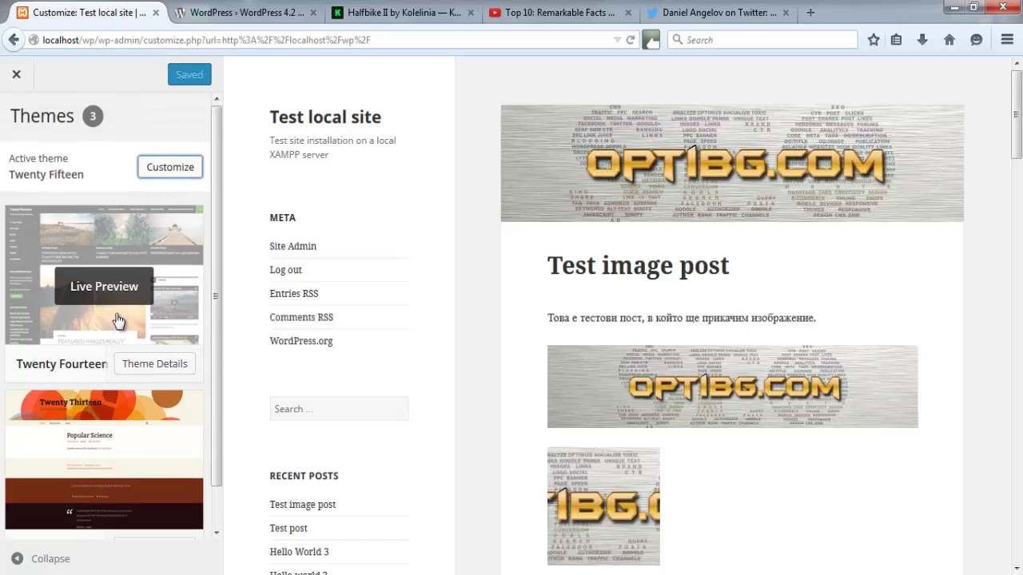
{"action": "scroll", "coordinate": [94, 296], "scroll_direction": "down", "scroll_amount": 1}
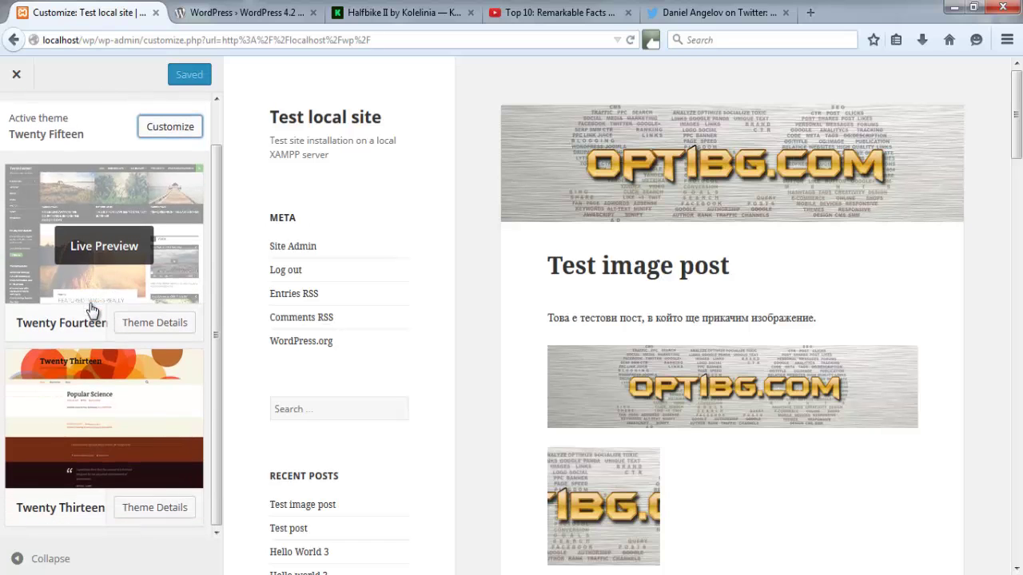
{"action": "mouse_move", "coordinate": [117, 257]}
{"action": "left_click", "coordinate": [111, 252]}
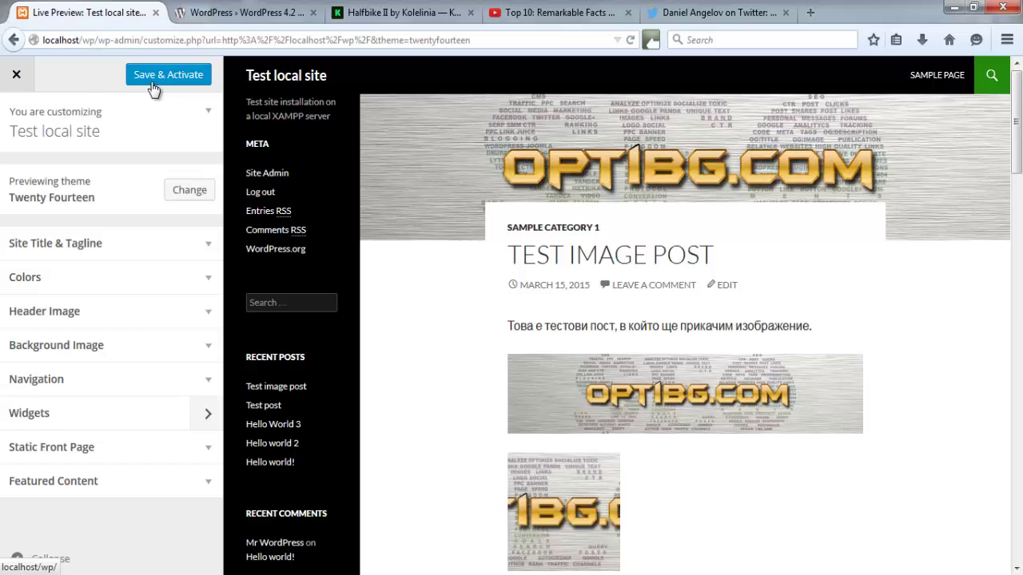
{"action": "left_click", "coordinate": [16, 76]}
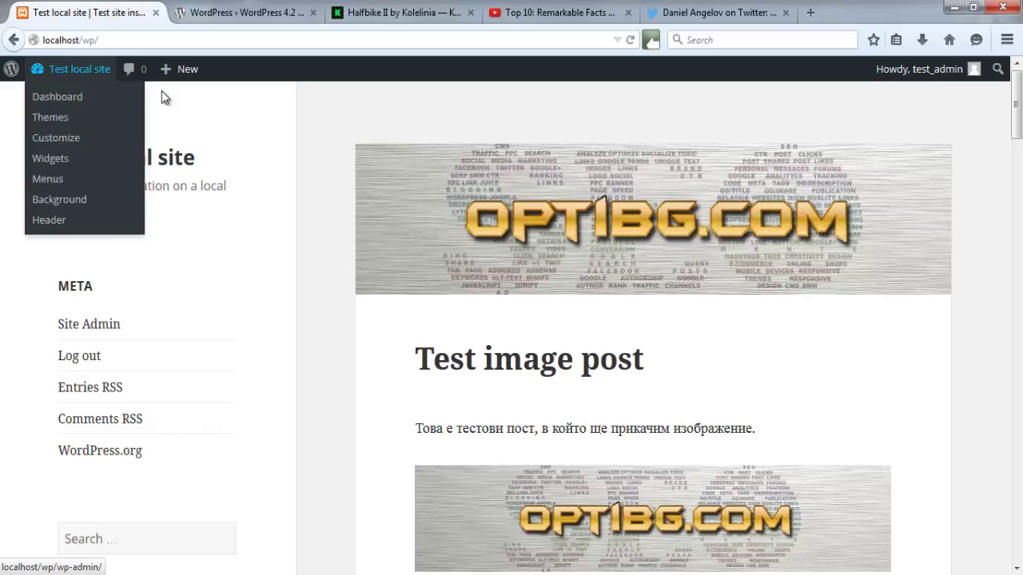
- Create a new post with ":)" as its content, preview it and return to the editor
{"action": "mouse_move", "coordinate": [181, 76]}
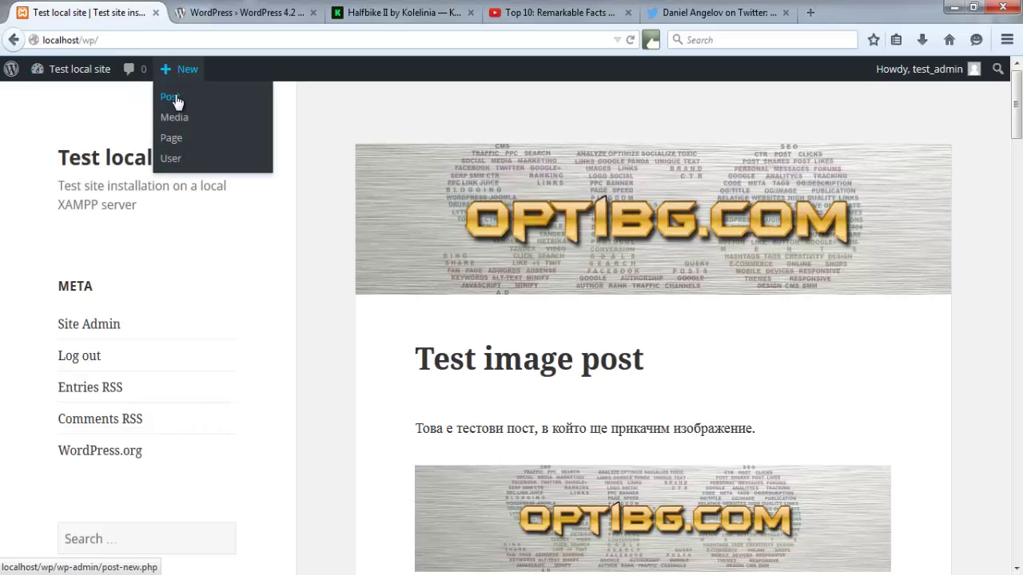
{"action": "left_click", "coordinate": [177, 102]}
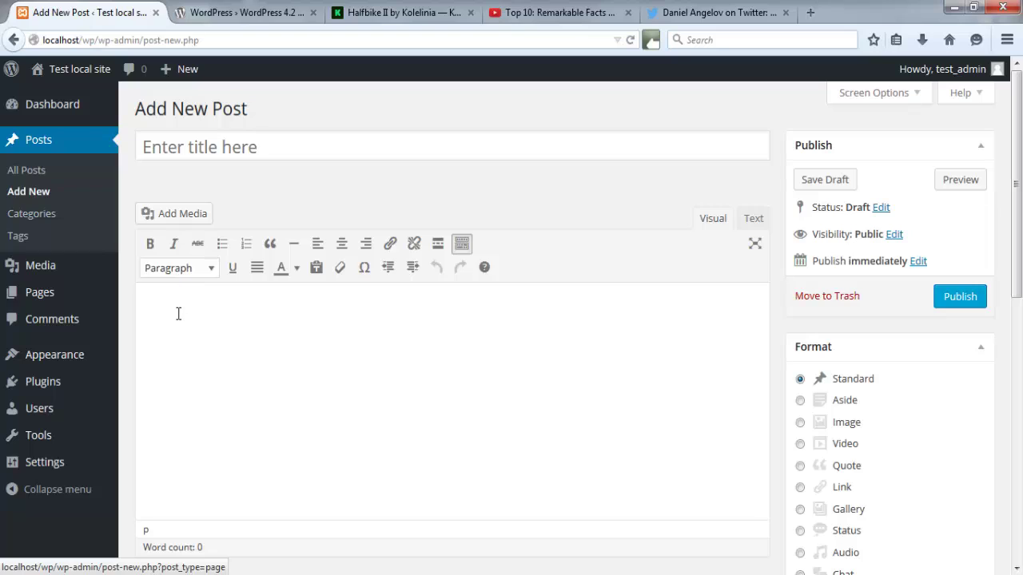
{"action": "left_click", "coordinate": [178, 314]}
{"action": "type", "text": ":)"}
{"action": "left_click", "coordinate": [958, 179]}
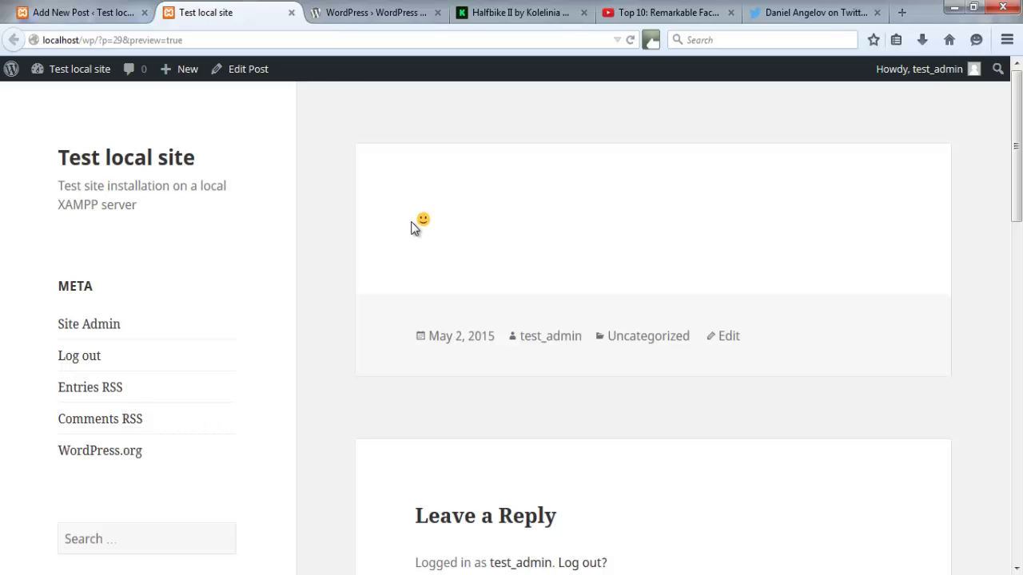
{"action": "left_click", "coordinate": [292, 13]}
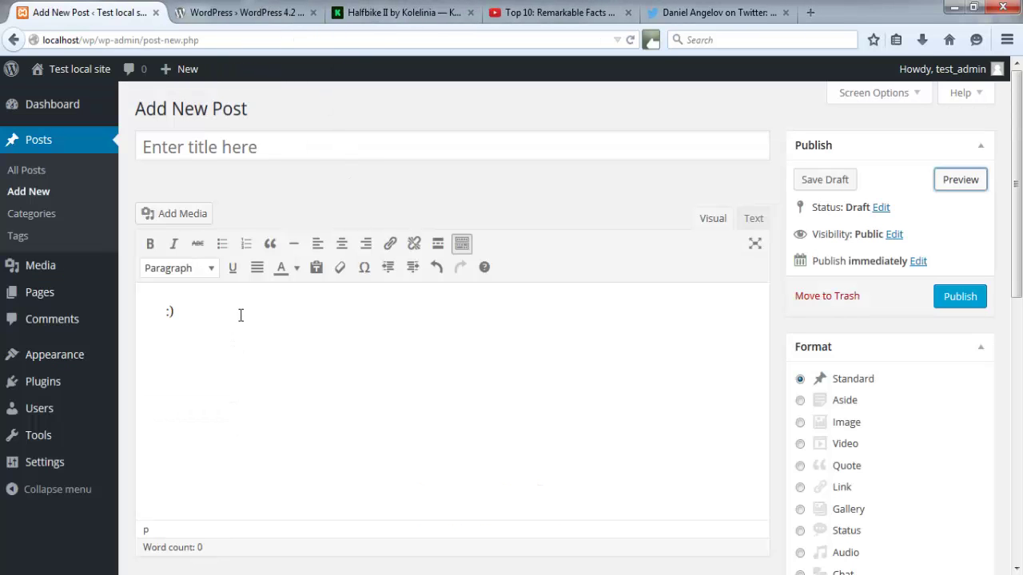
{"action": "left_click_drag", "start_coordinate": [235, 318], "coordinate": [160, 315]}
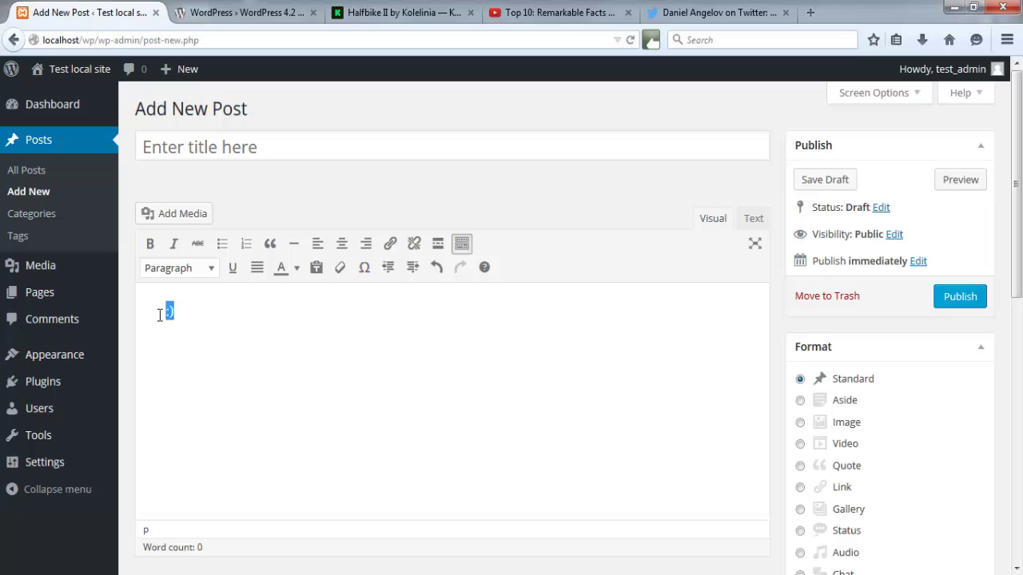
{"action": "left_click", "coordinate": [201, 333]}
- Copy the web address of the YouTube video "Top 10: Remarkable Facts About Bulgaria"
{"action": "left_click", "coordinate": [555, 8]}
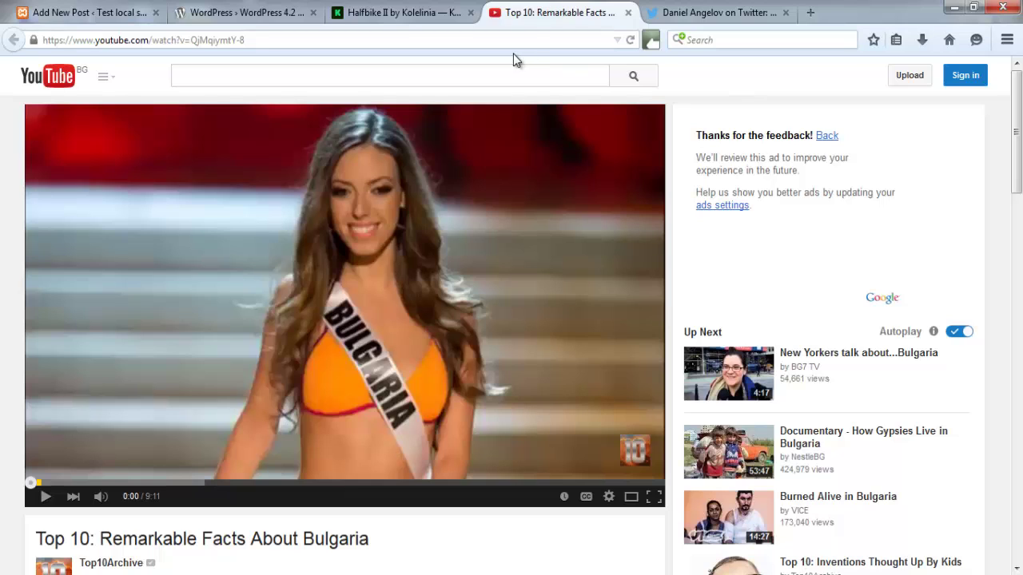
{"action": "double_click", "coordinate": [164, 40]}
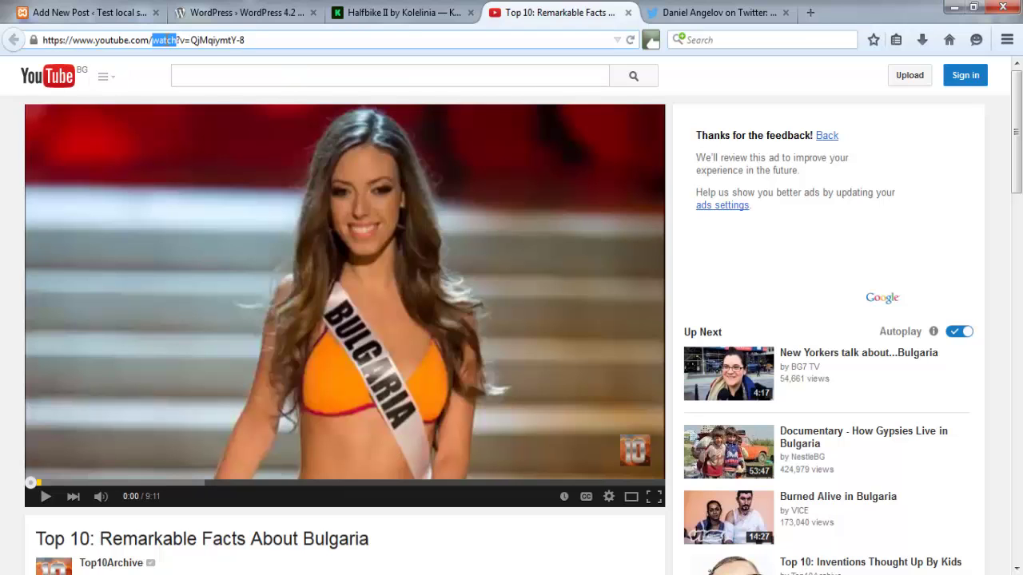
{"action": "triple_click", "coordinate": [164, 40]}
{"action": "right_click", "coordinate": [167, 41]}
{"action": "left_click", "coordinate": [200, 92]}
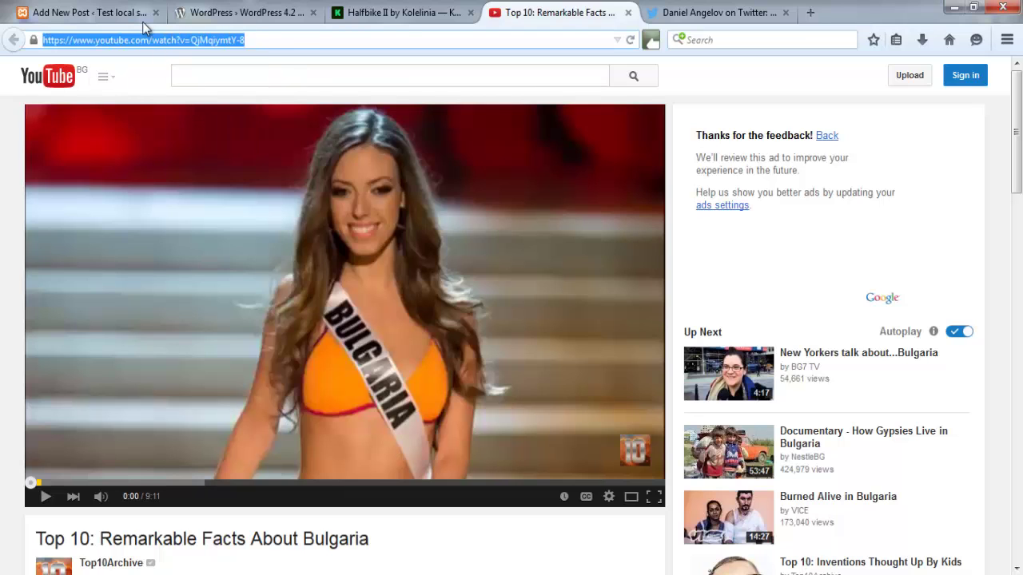
- Return to the post being written and embed the copied YouTube video link beneath the ":)" line, with an empty line after it
{"action": "left_click", "coordinate": [107, 9]}
{"action": "left_click", "coordinate": [176, 354]}
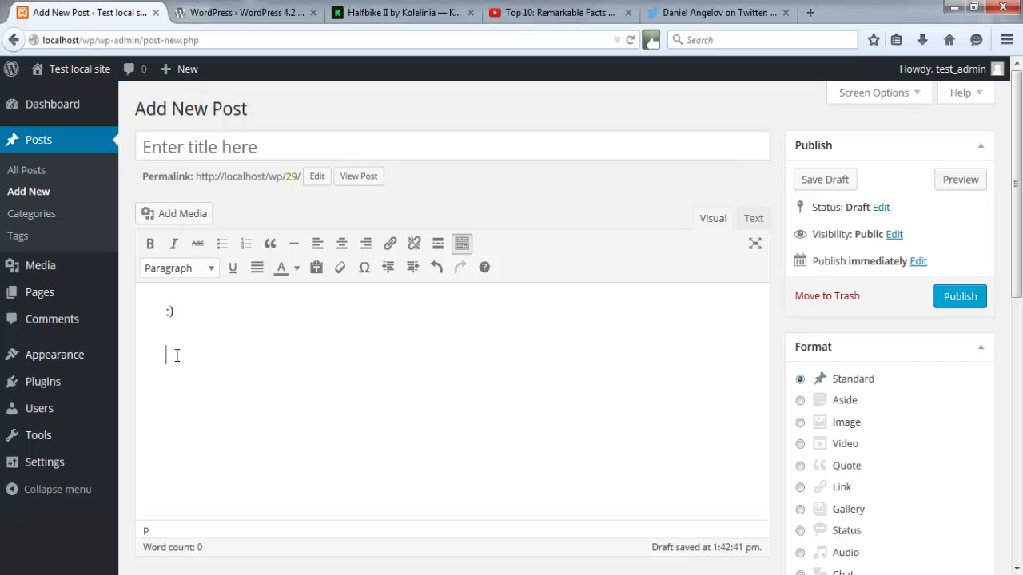
{"action": "right_click", "coordinate": [177, 357]}
{"action": "left_click", "coordinate": [214, 425]}
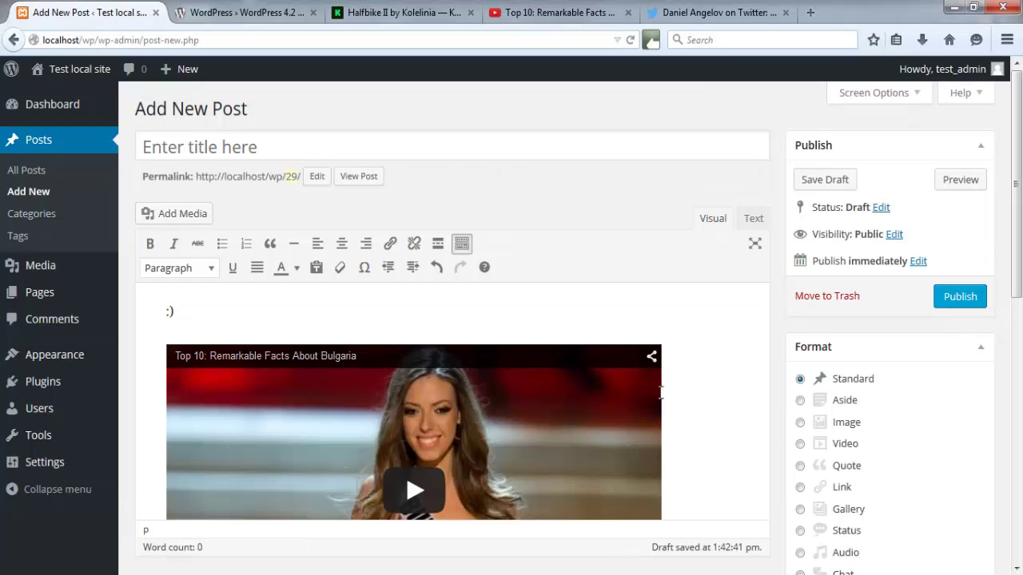
{"action": "scroll", "coordinate": [680, 386], "scroll_direction": "down", "scroll_amount": 4}
{"action": "scroll", "coordinate": [690, 348], "scroll_direction": "up", "scroll_amount": 2}
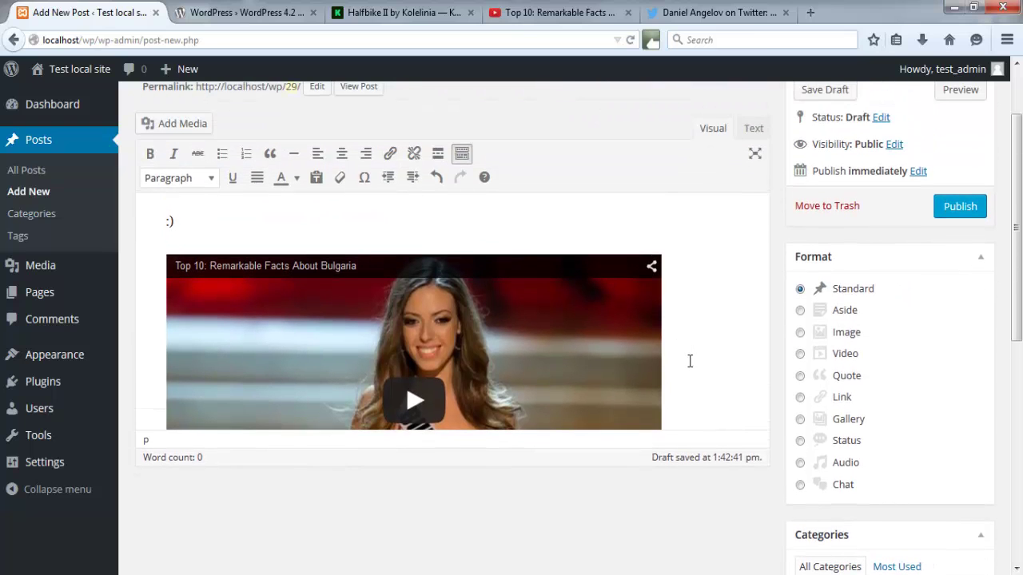
{"action": "scroll", "coordinate": [692, 423], "scroll_direction": "down", "scroll_amount": 2}
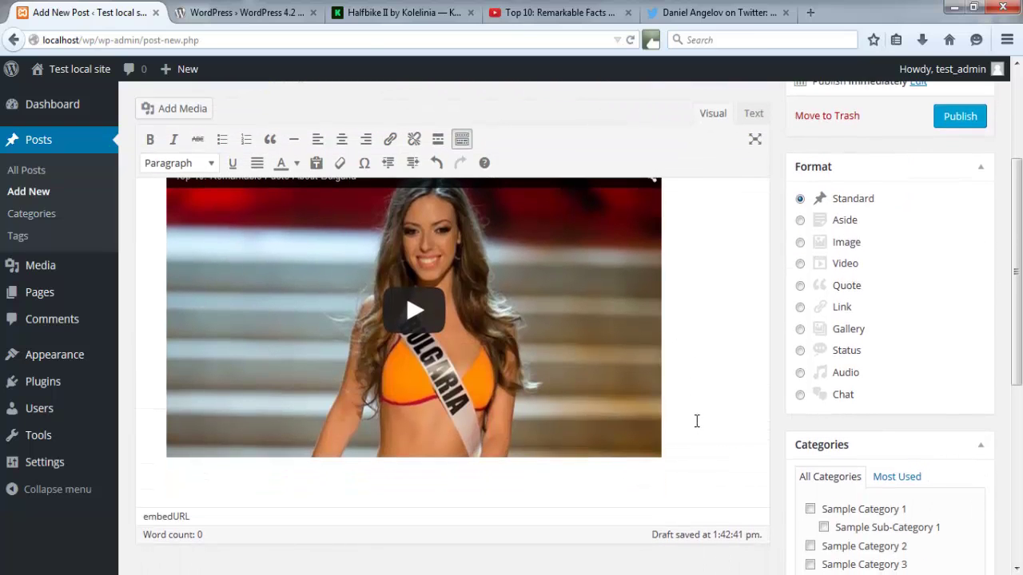
{"action": "scroll", "coordinate": [697, 421], "scroll_direction": "down", "scroll_amount": 1}
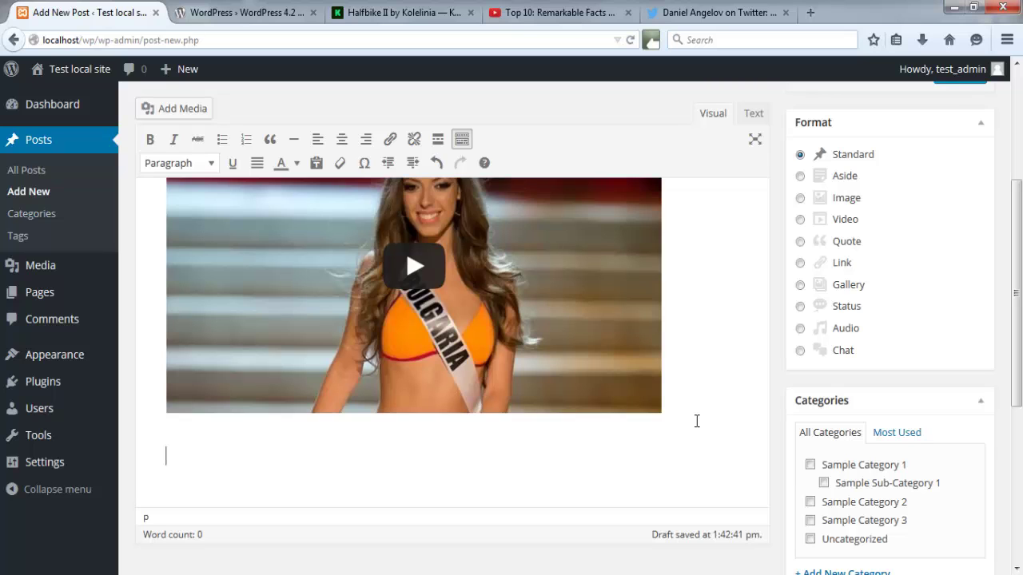
- Copy the web address of the Kickstarter project "Halfbike II" and embed it in the post below the YouTube video
{"action": "left_click", "coordinate": [400, 17]}
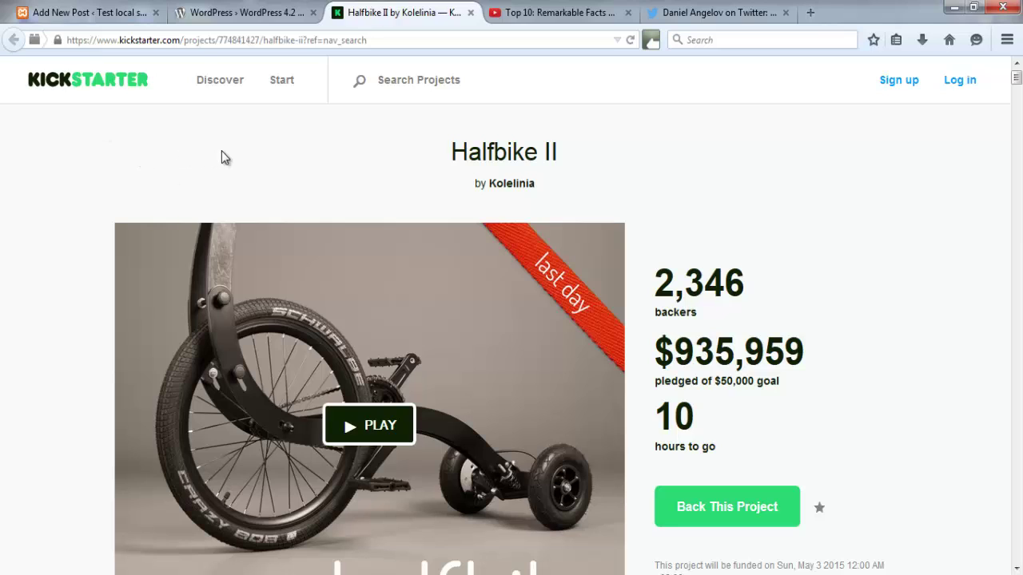
{"action": "double_click", "coordinate": [197, 40]}
{"action": "triple_click", "coordinate": [198, 40]}
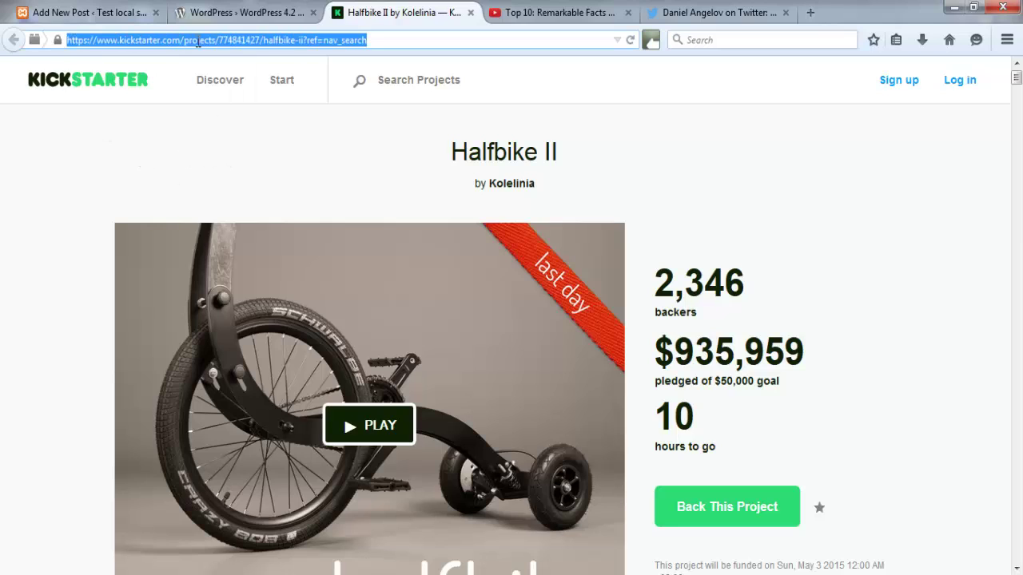
{"action": "right_click", "coordinate": [199, 42]}
{"action": "left_click", "coordinate": [232, 94]}
{"action": "left_click", "coordinate": [88, 12]}
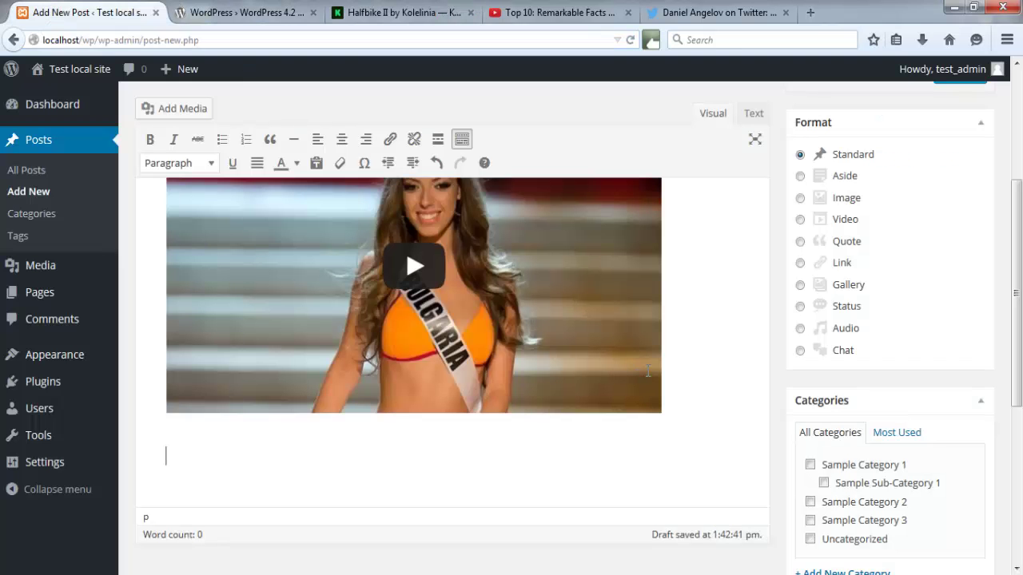
{"action": "key", "text": "ctrl+v"}
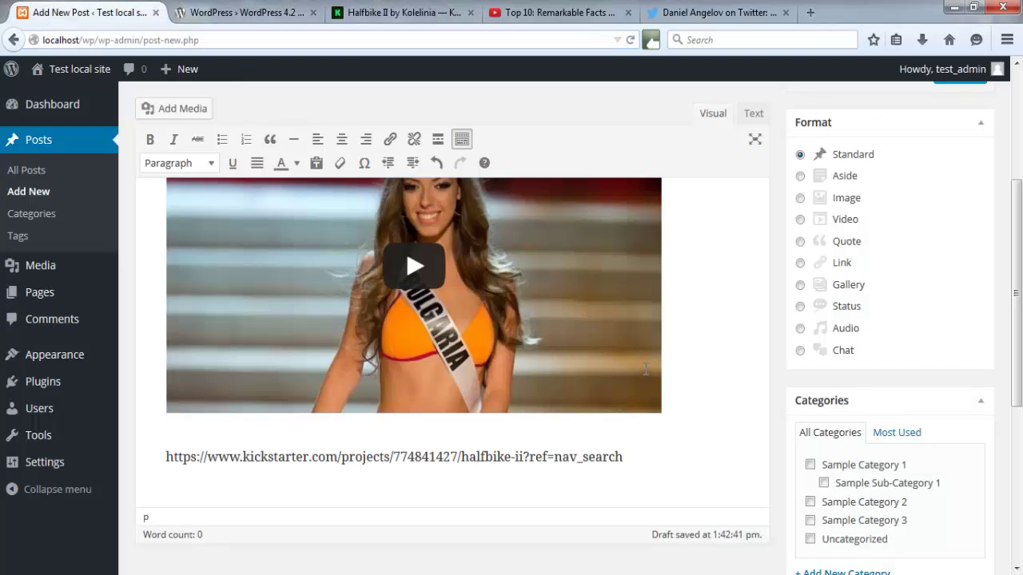
{"action": "scroll", "coordinate": [692, 359], "scroll_direction": "down", "scroll_amount": 2}
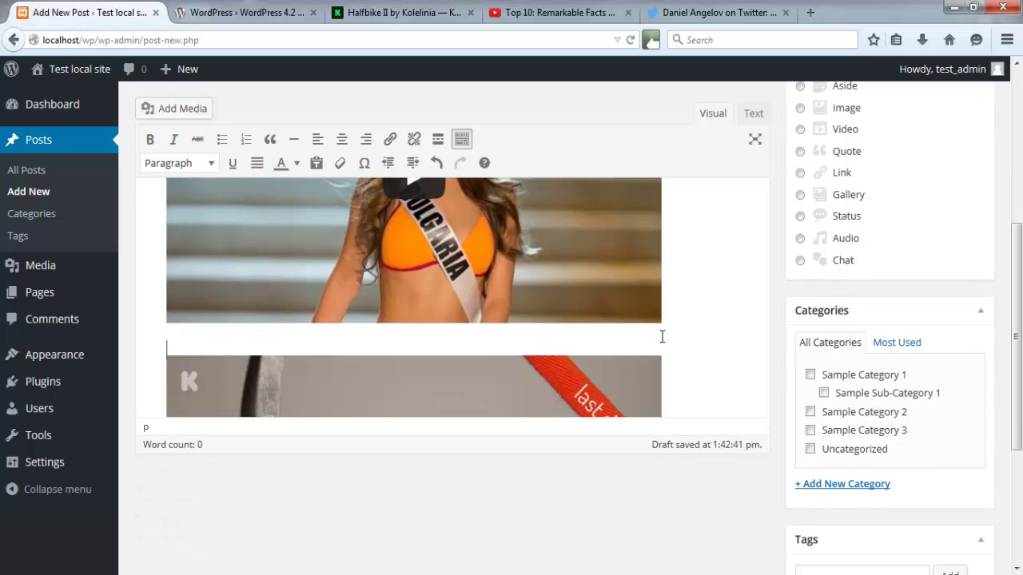
{"action": "scroll", "coordinate": [673, 339], "scroll_direction": "down", "scroll_amount": 3}
{"action": "scroll", "coordinate": [673, 345], "scroll_direction": "down", "scroll_amount": 1}
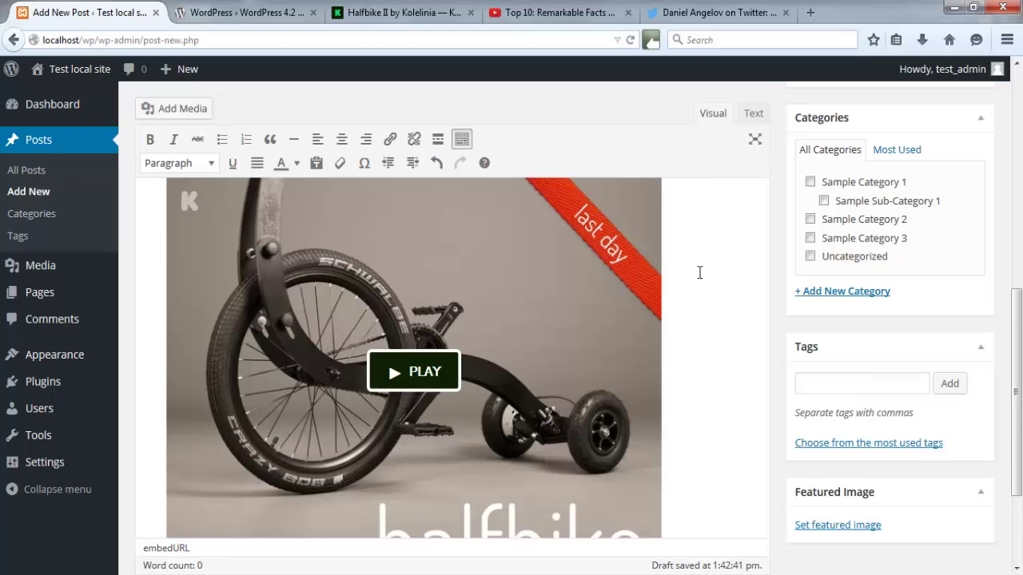
{"action": "scroll", "coordinate": [699, 272], "scroll_direction": "down", "scroll_amount": 3}
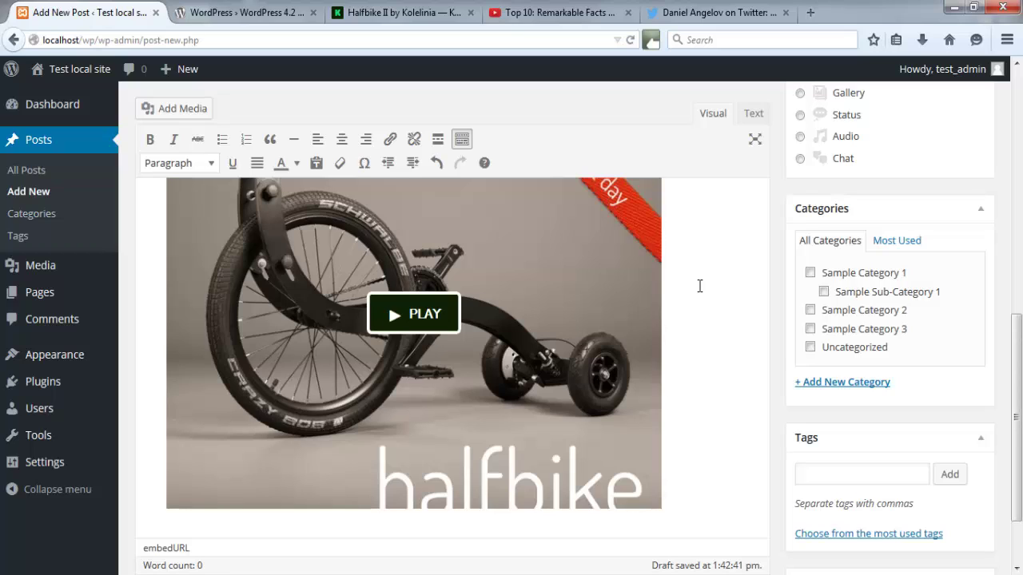
- Copy the web address of the open tweet about an HTML newsletter template and embed it below the Kickstarter embed
{"action": "key", "text": "Return"}
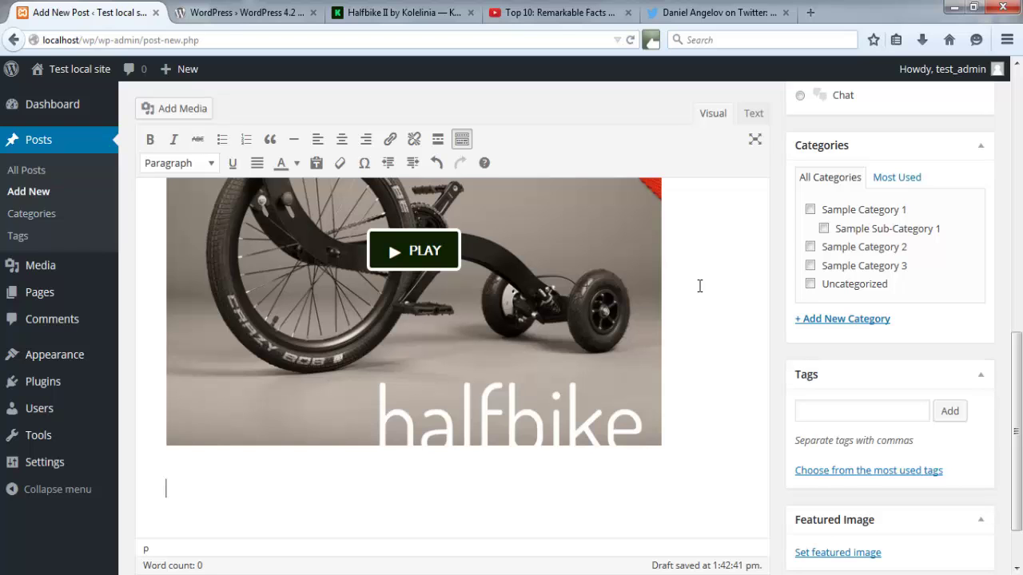
{"action": "left_click", "coordinate": [679, 12]}
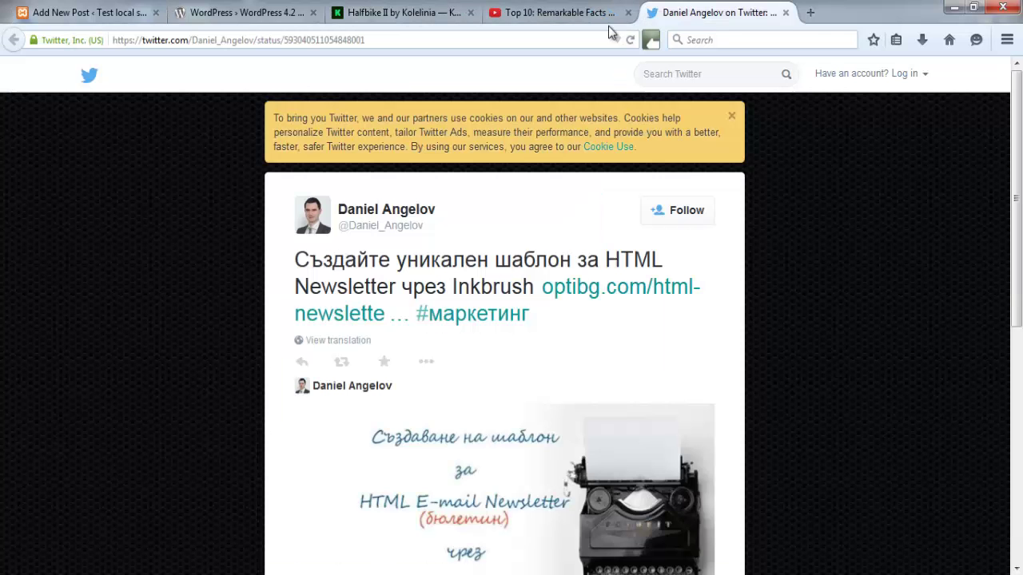
{"action": "left_click", "coordinate": [310, 41]}
{"action": "right_click", "coordinate": [310, 44]}
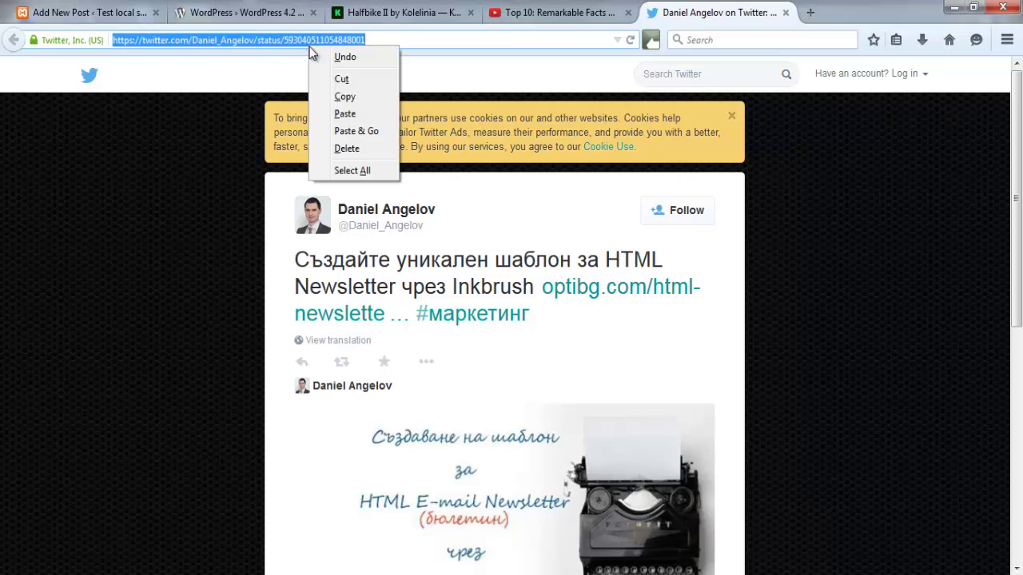
{"action": "left_click", "coordinate": [342, 98]}
{"action": "left_click", "coordinate": [84, 12]}
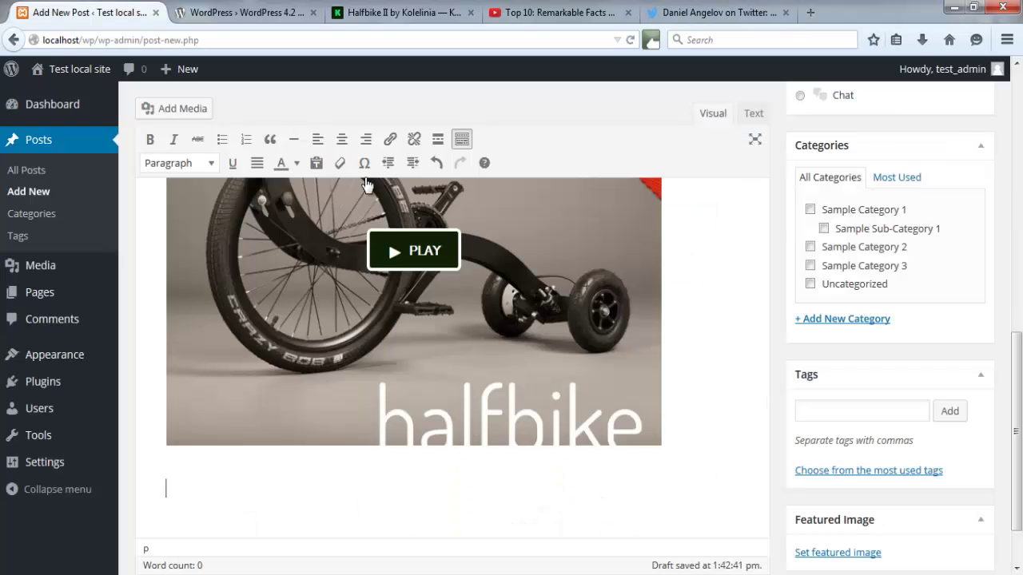
{"action": "right_click", "coordinate": [188, 493]}
{"action": "left_click", "coordinate": [231, 379]}
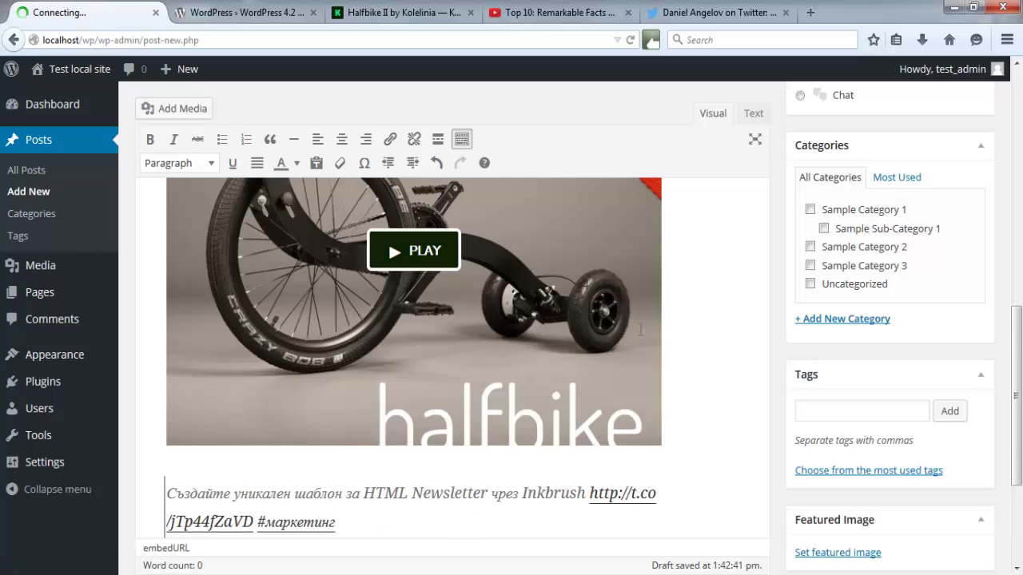
{"action": "scroll", "coordinate": [669, 365], "scroll_direction": "down", "scroll_amount": 4}
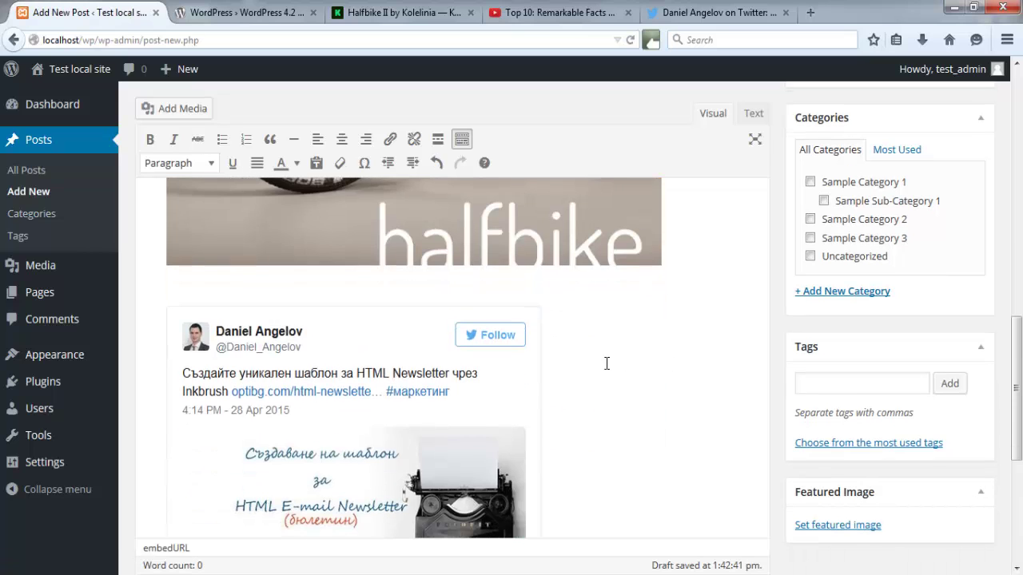
{"action": "scroll", "coordinate": [608, 365], "scroll_direction": "down", "scroll_amount": 2}
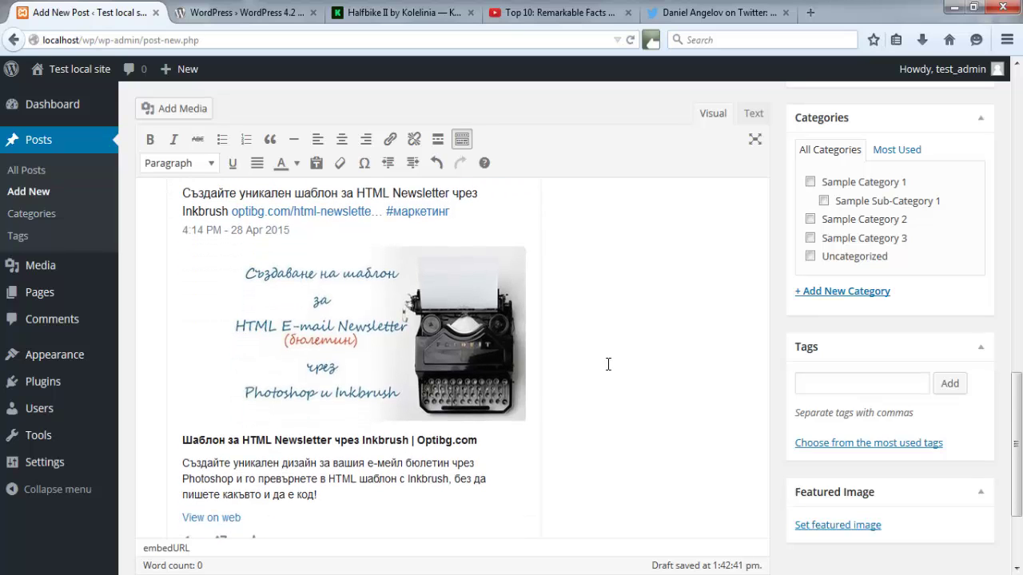
- Delete the embedded tweet from the post and paste its link back in the same place
{"action": "left_click", "coordinate": [608, 364]}
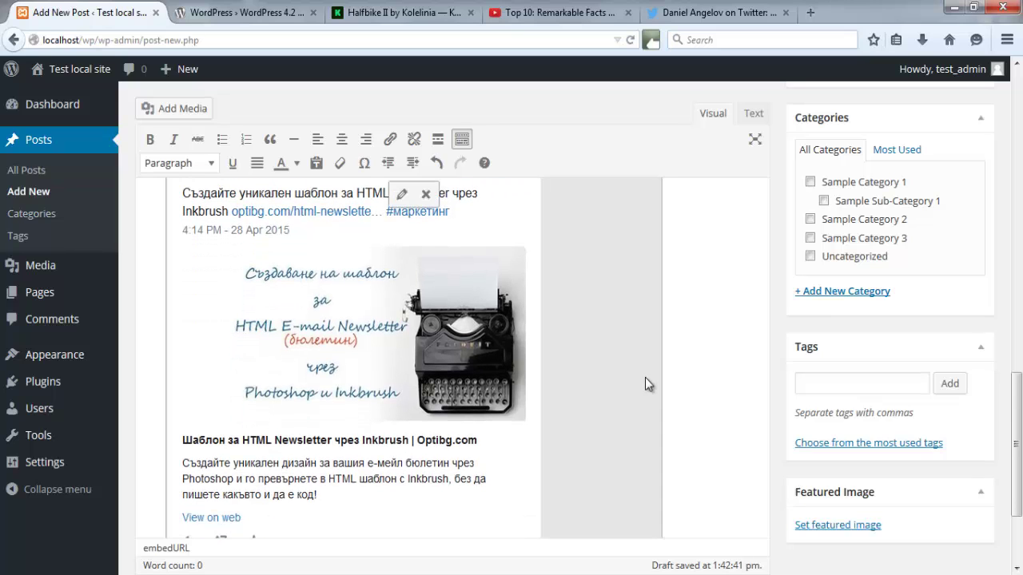
{"action": "key", "text": "Delete"}
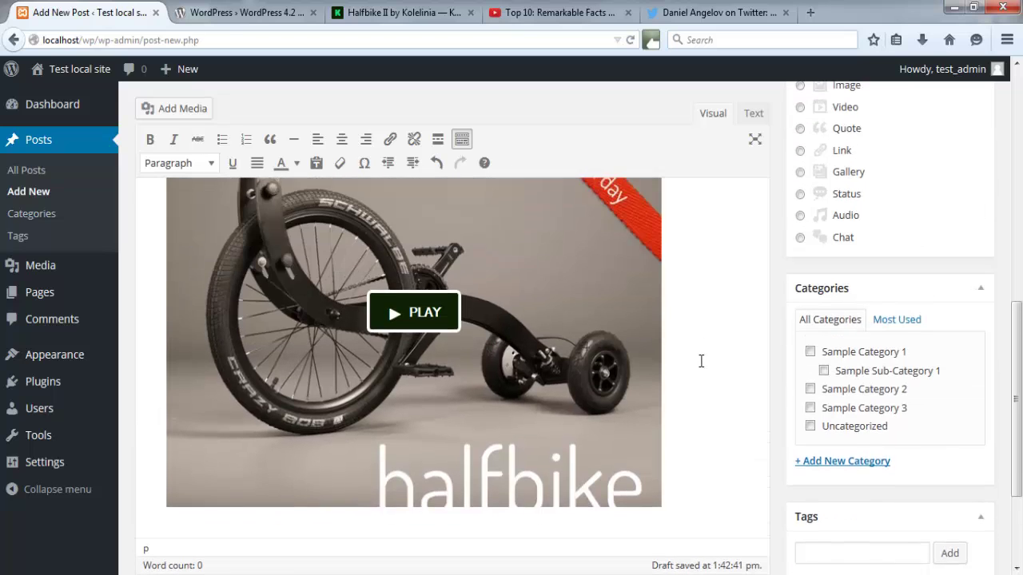
{"action": "key", "text": "ctrl+v"}
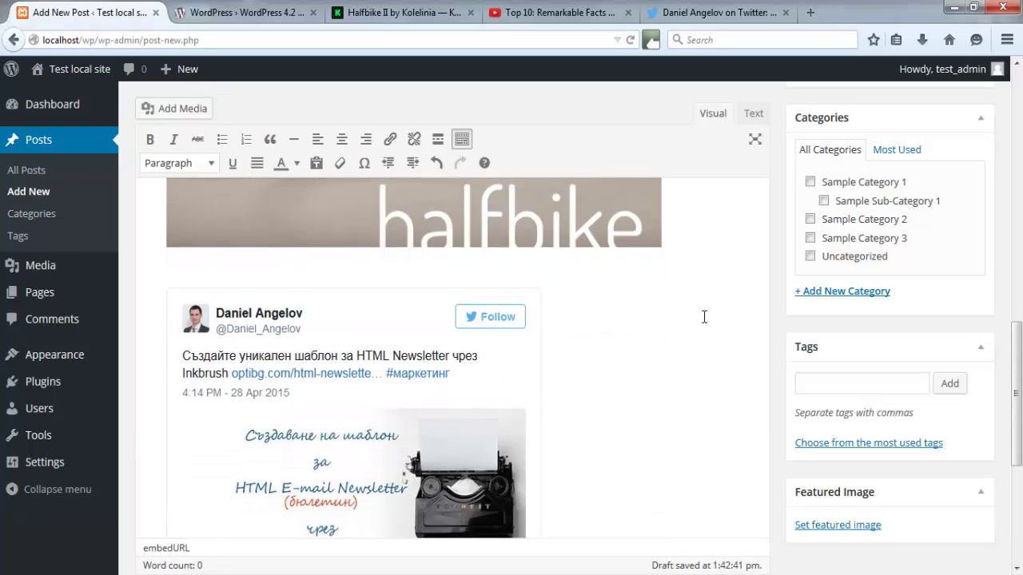
{"action": "scroll", "coordinate": [701, 318], "scroll_direction": "down", "scroll_amount": 3}
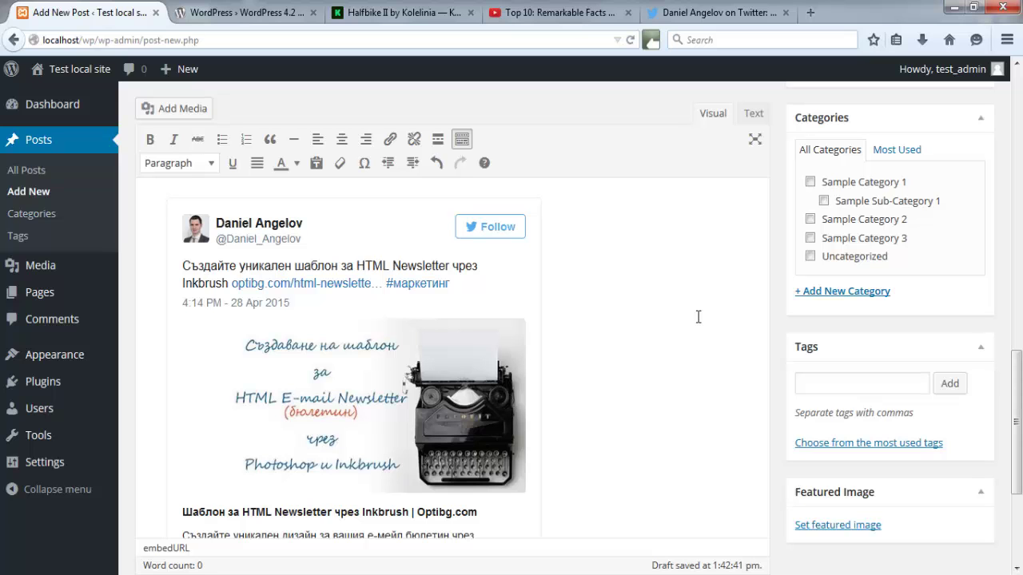
- Preview the post, check the smiley and the three embeds from start to end, and close the preview
{"action": "scroll", "coordinate": [720, 303], "scroll_direction": "up", "scroll_amount": 1}
{"action": "scroll", "coordinate": [721, 303], "scroll_direction": "up", "scroll_amount": 10}
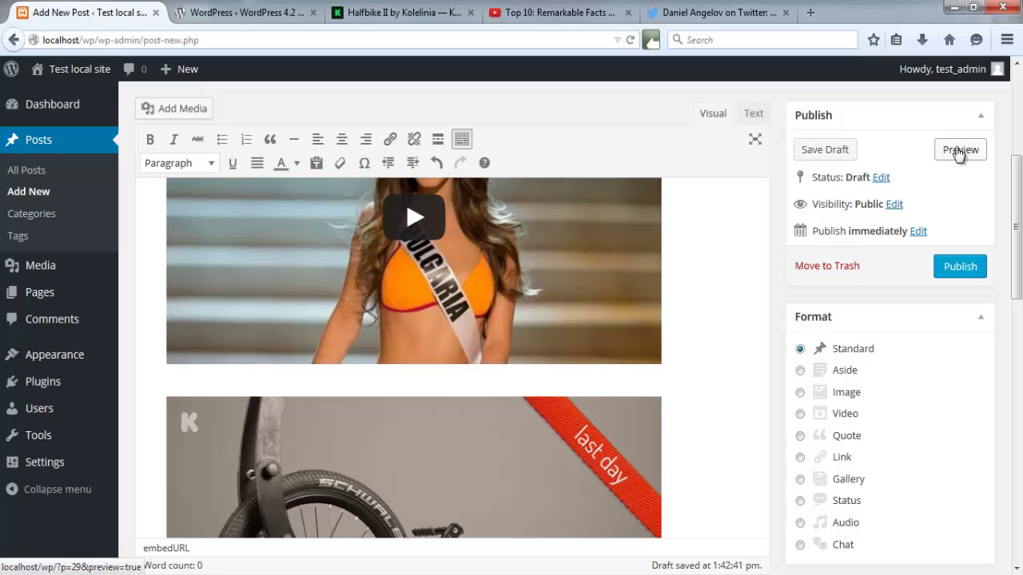
{"action": "left_click", "coordinate": [959, 150]}
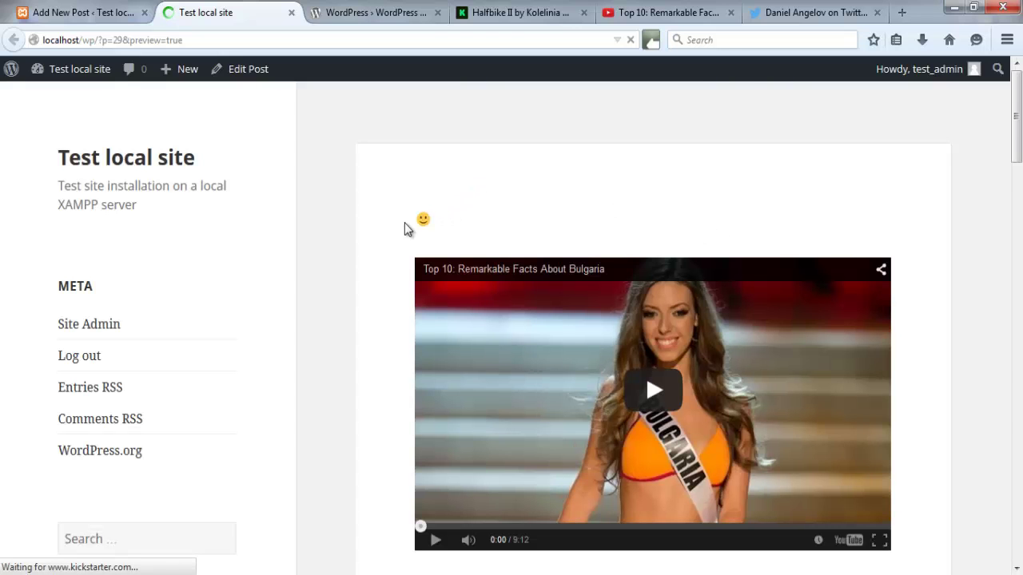
{"action": "scroll", "coordinate": [372, 267], "scroll_direction": "down", "scroll_amount": 2}
{"action": "scroll", "coordinate": [378, 276], "scroll_direction": "down", "scroll_amount": 4}
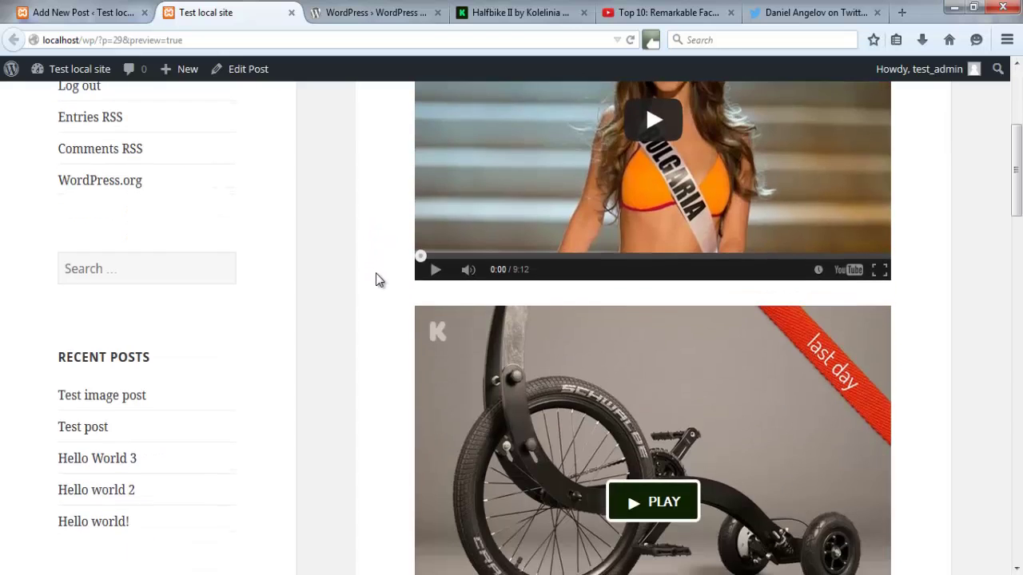
{"action": "scroll", "coordinate": [378, 280], "scroll_direction": "down", "scroll_amount": 10}
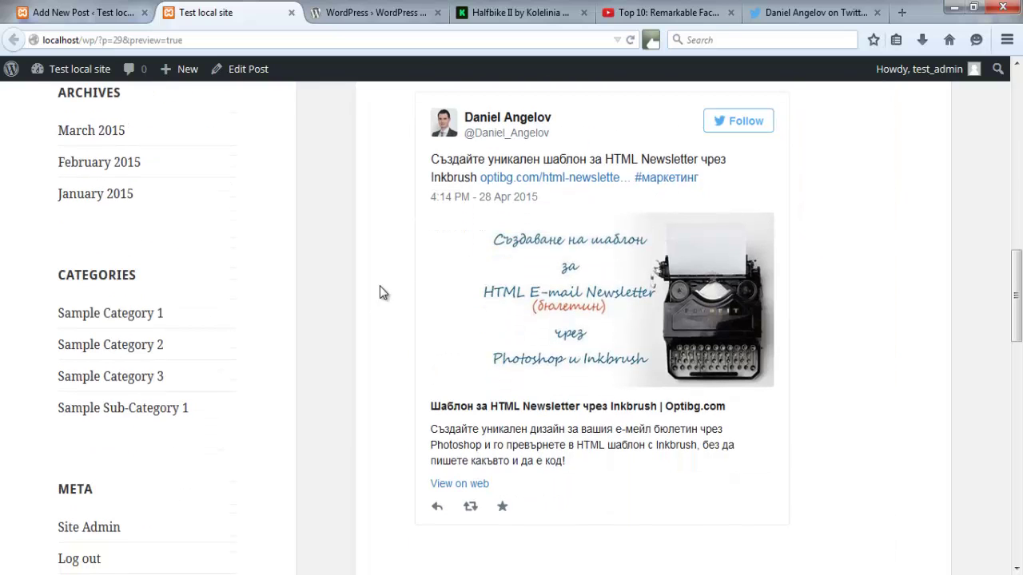
{"action": "scroll", "coordinate": [379, 278], "scroll_direction": "down", "scroll_amount": 3}
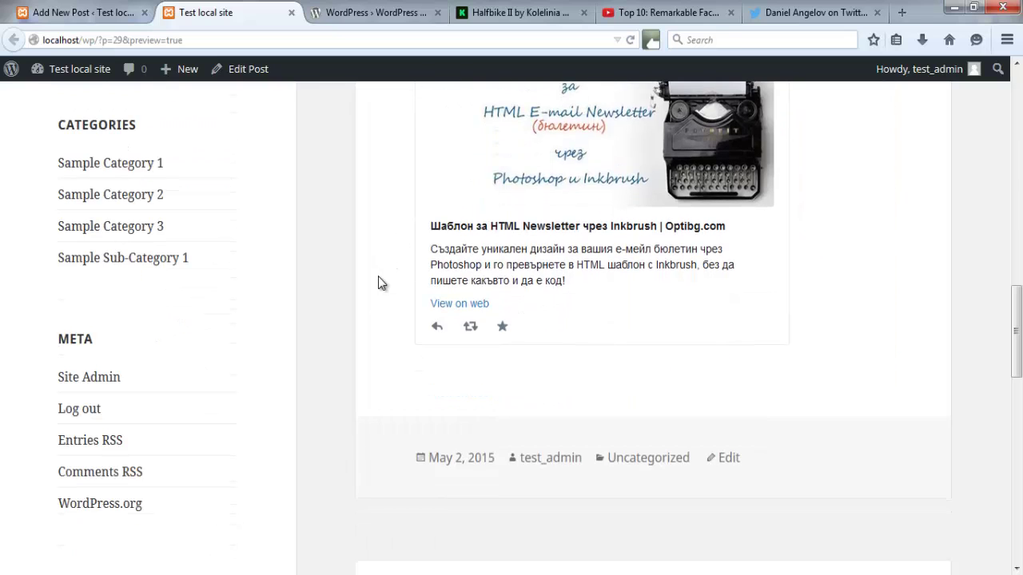
{"action": "scroll", "coordinate": [379, 278], "scroll_direction": "up", "scroll_amount": 7}
{"action": "scroll", "coordinate": [378, 276], "scroll_direction": "up", "scroll_amount": 11}
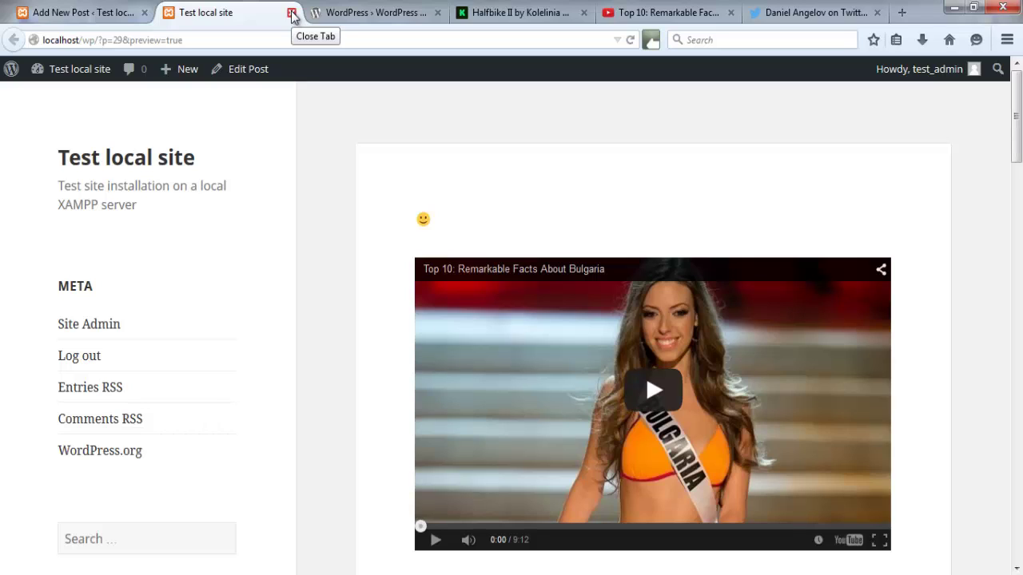
{"action": "left_click", "coordinate": [292, 12]}
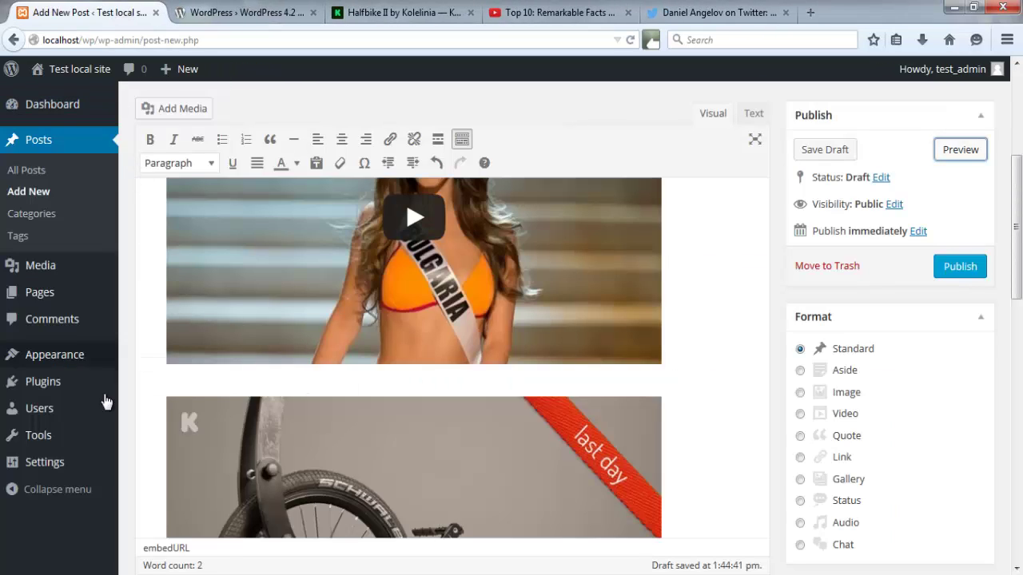
- Leave the post editor without saving and open the Available Tools page
{"action": "mouse_move", "coordinate": [78, 441]}
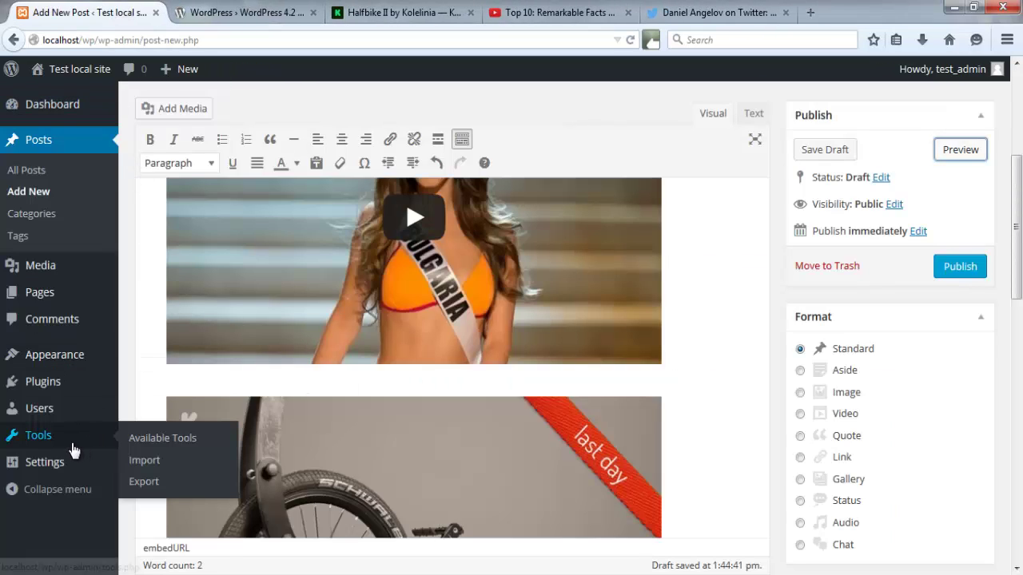
{"action": "left_click", "coordinate": [142, 438]}
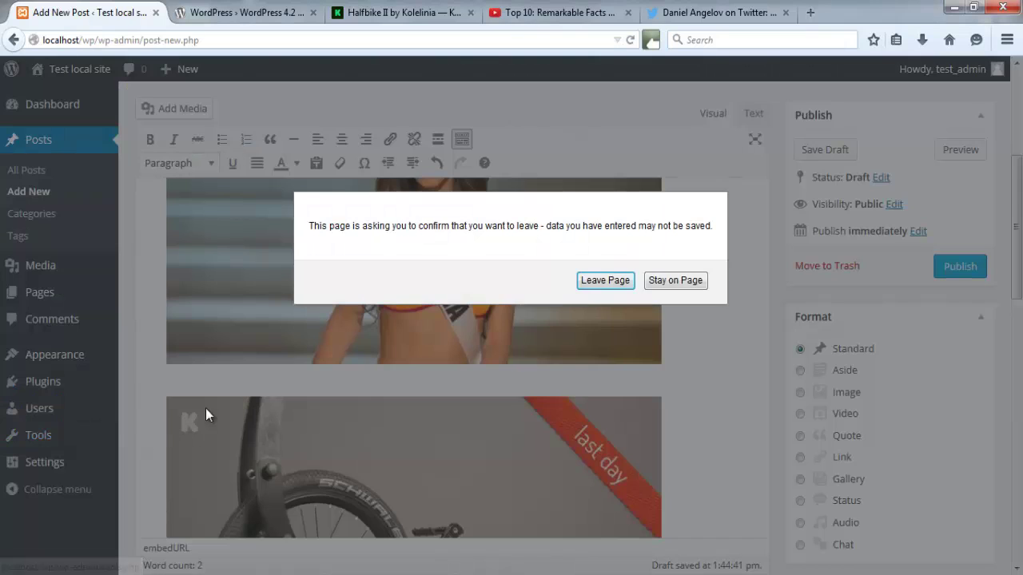
{"action": "left_click", "coordinate": [593, 283]}
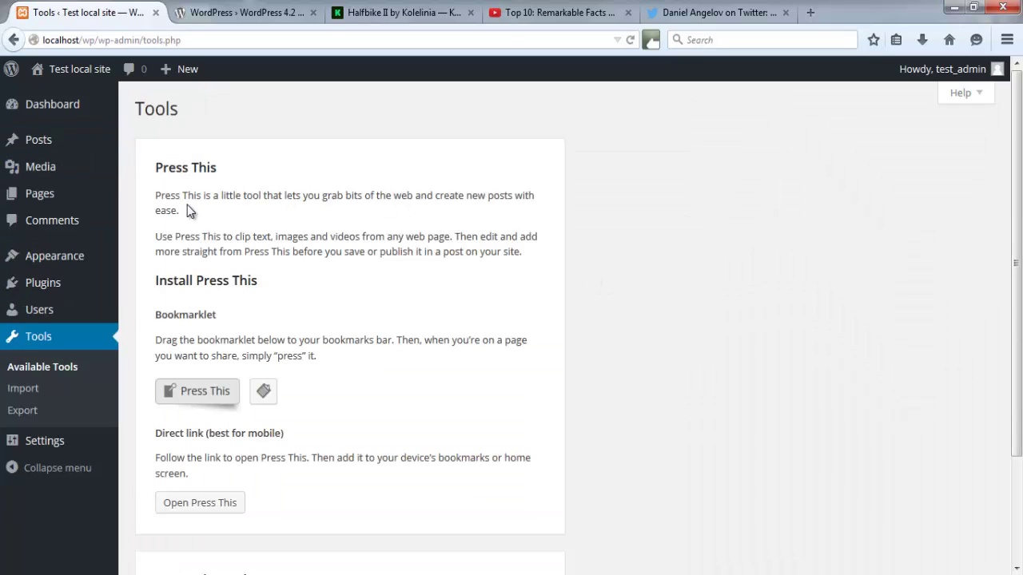
- Try to add the Press This bookmarklet from the Available Tools page to the browser
{"action": "scroll", "coordinate": [155, 276], "scroll_direction": "down", "scroll_amount": 3}
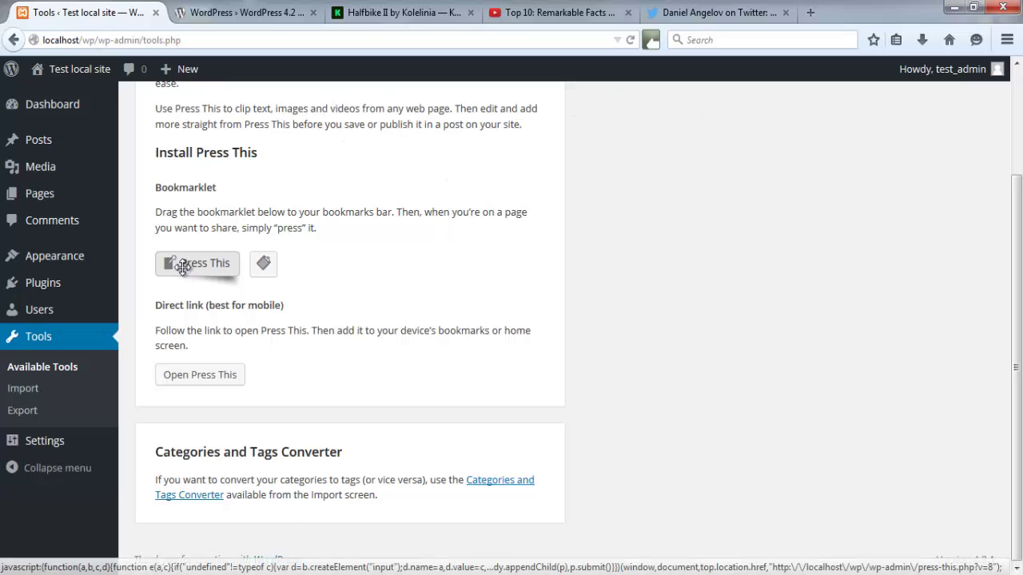
{"action": "left_click_drag", "start_coordinate": [176, 260], "coordinate": [174, 60]}
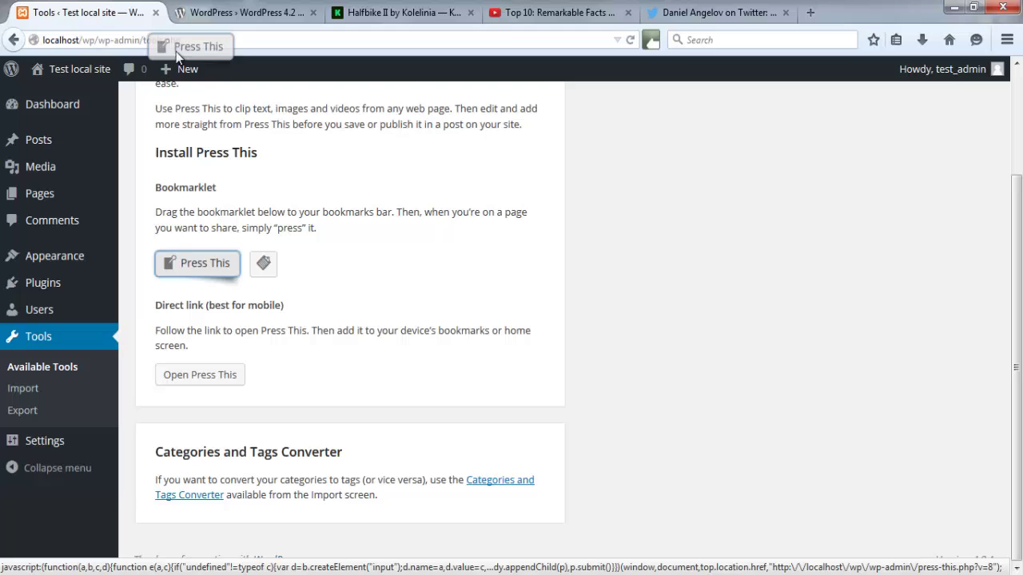
{"action": "left_click_drag", "start_coordinate": [175, 51], "coordinate": [176, 51]}
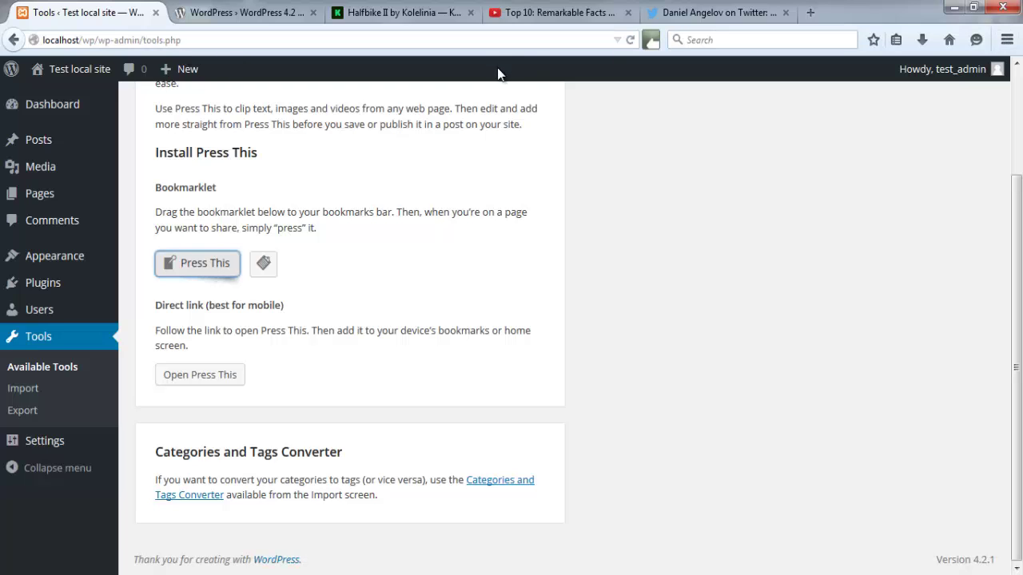
- Show the browser's Bookmarks Toolbar and add the Press This bookmarklet to it
{"action": "key", "text": "alt"}
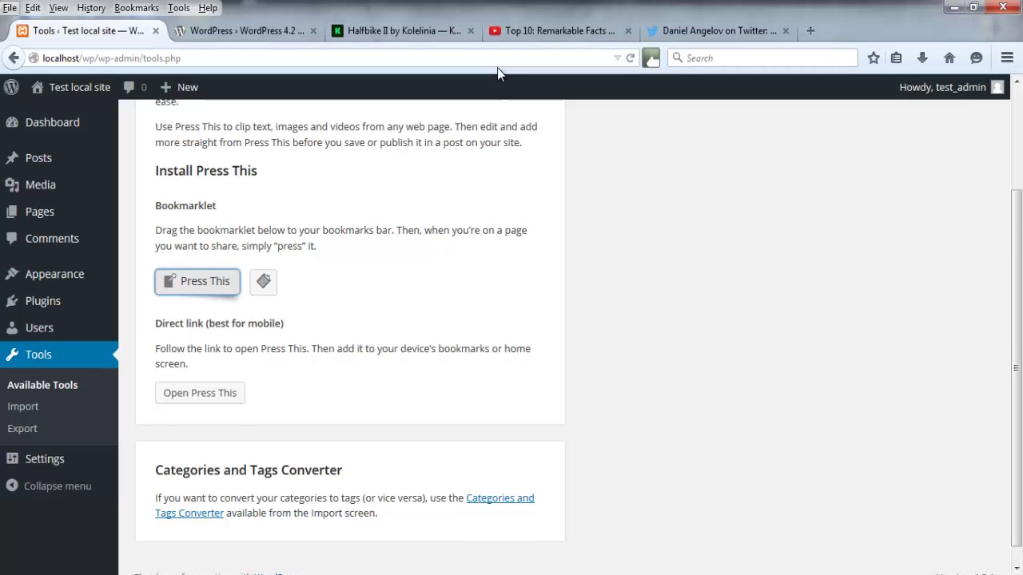
{"action": "left_click", "coordinate": [59, 9]}
{"action": "mouse_move", "coordinate": [85, 30]}
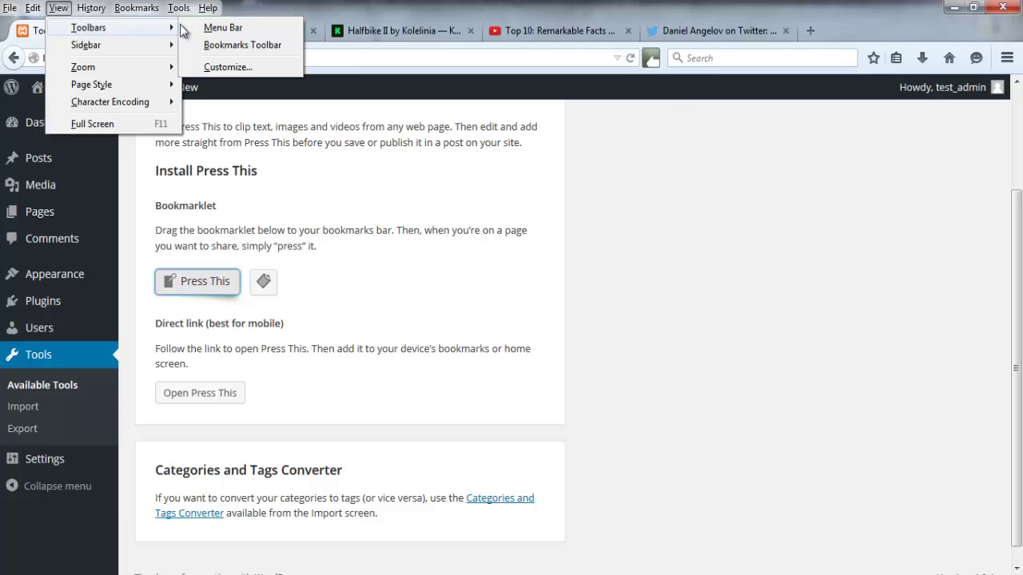
{"action": "left_click", "coordinate": [228, 45]}
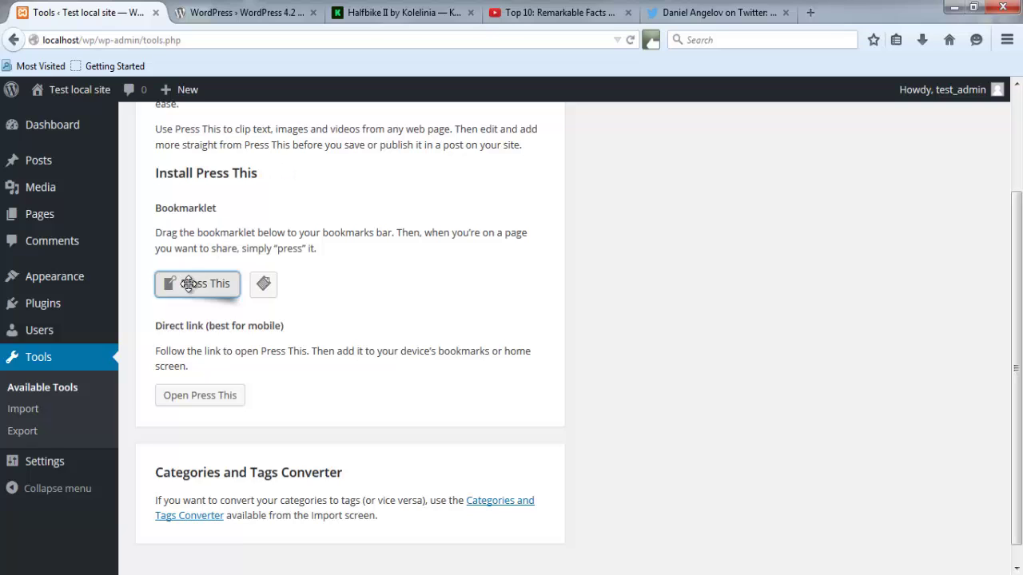
{"action": "mouse_move", "coordinate": [189, 282]}
{"action": "left_mouse_down"}
{"action": "mouse_move", "coordinate": [210, 162]}
{"action": "mouse_move", "coordinate": [195, 63]}
{"action": "left_mouse_up"}
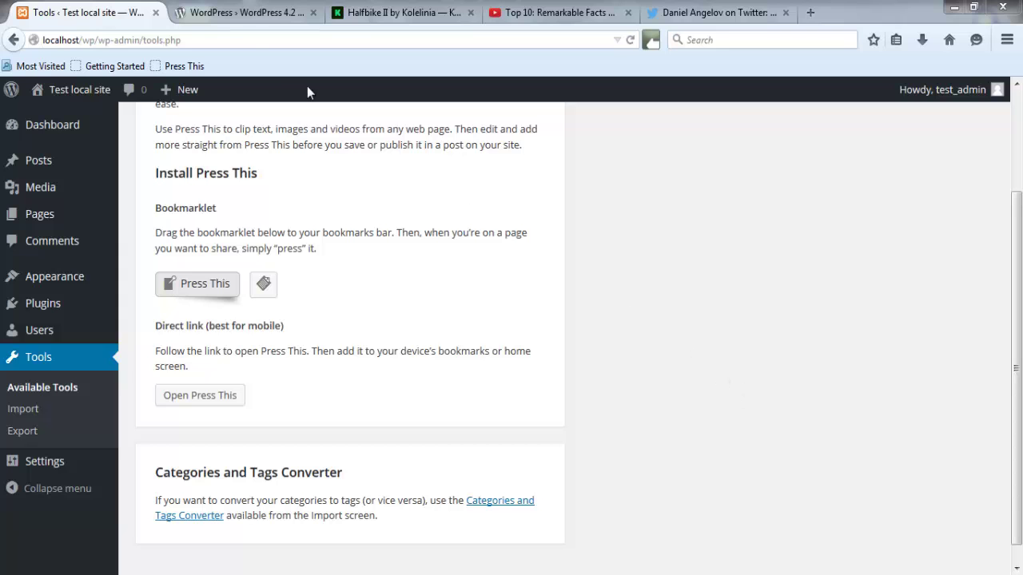
- Go to the WordPress 4.2 "Powell" announcement page and clip it with the Press This bookmarklet
{"action": "left_click", "coordinate": [247, 16]}
{"action": "scroll", "coordinate": [197, 264], "scroll_direction": "up", "scroll_amount": 5}
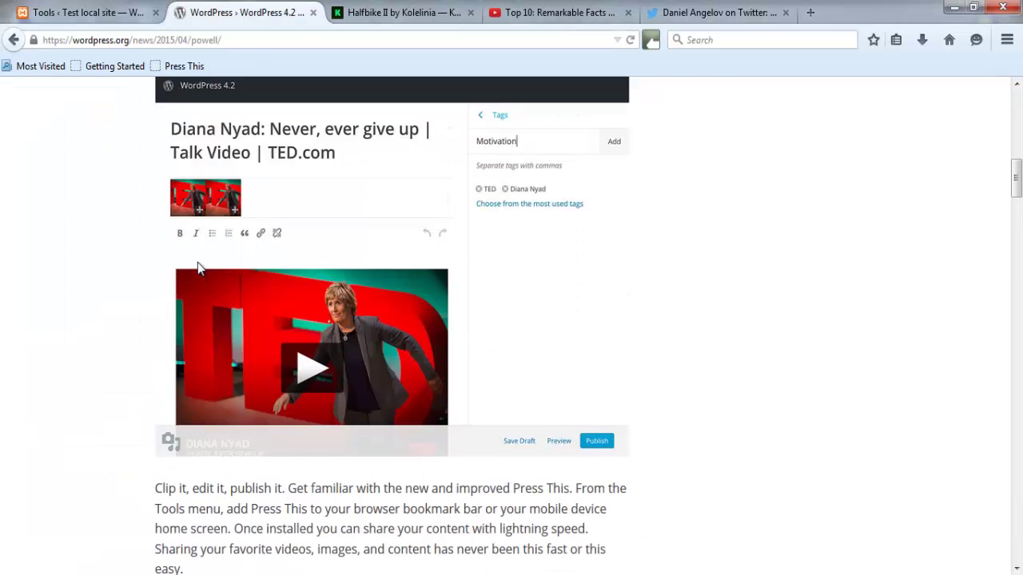
{"action": "scroll", "coordinate": [198, 263], "scroll_direction": "up", "scroll_amount": 10}
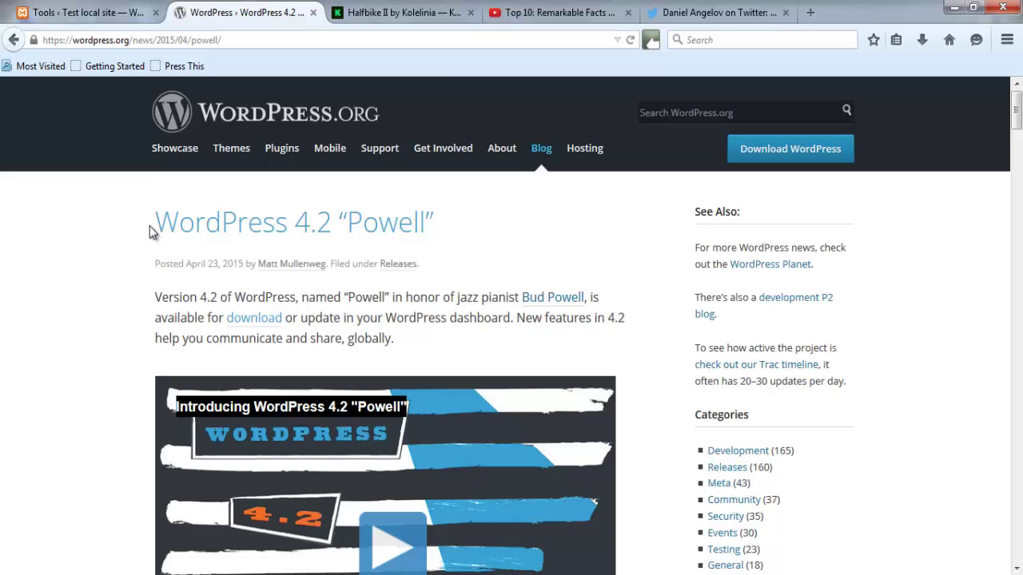
{"action": "scroll", "coordinate": [102, 272], "scroll_direction": "down", "scroll_amount": 4}
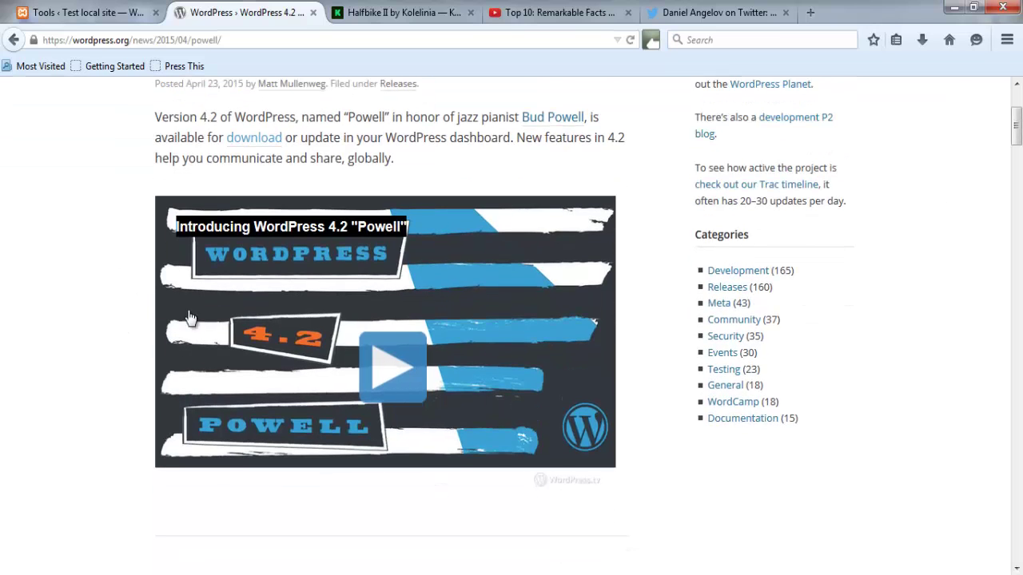
{"action": "scroll", "coordinate": [94, 293], "scroll_direction": "up", "scroll_amount": 4}
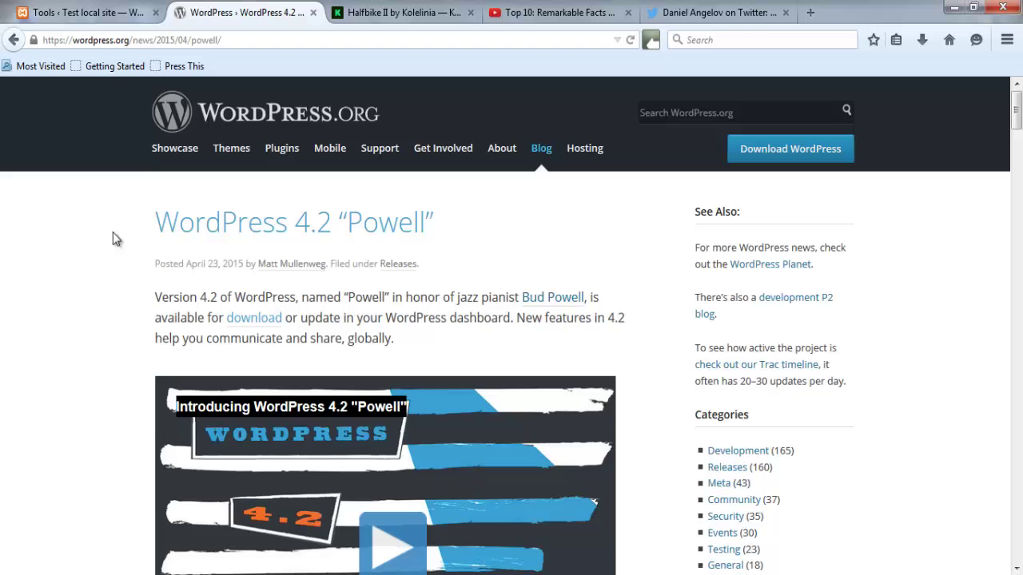
{"action": "left_click", "coordinate": [176, 70]}
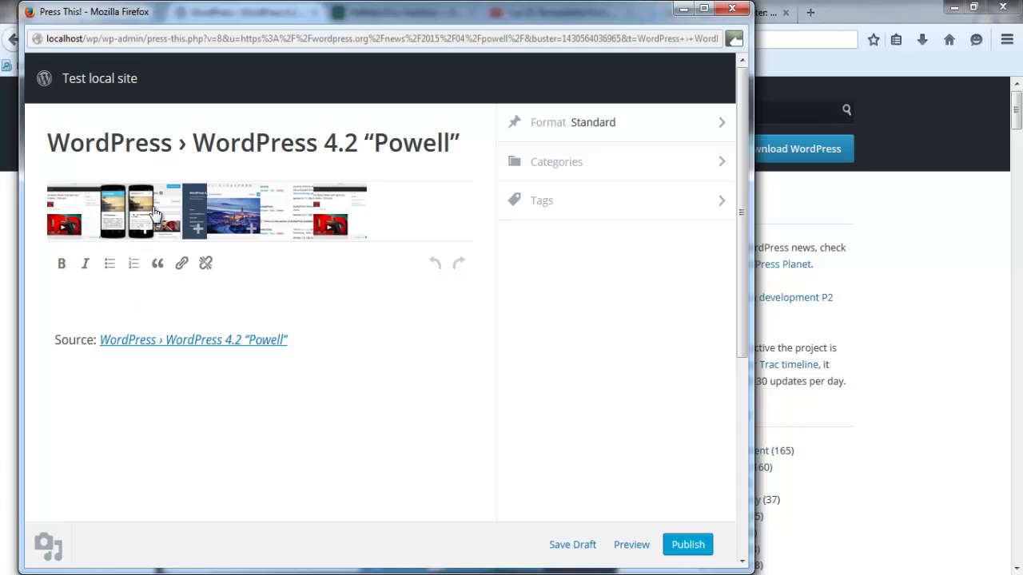
- Look over the clipped images, editor area and source link in the Press This window, and close it without saving
{"action": "scroll", "coordinate": [373, 381], "scroll_direction": "down", "scroll_amount": 5}
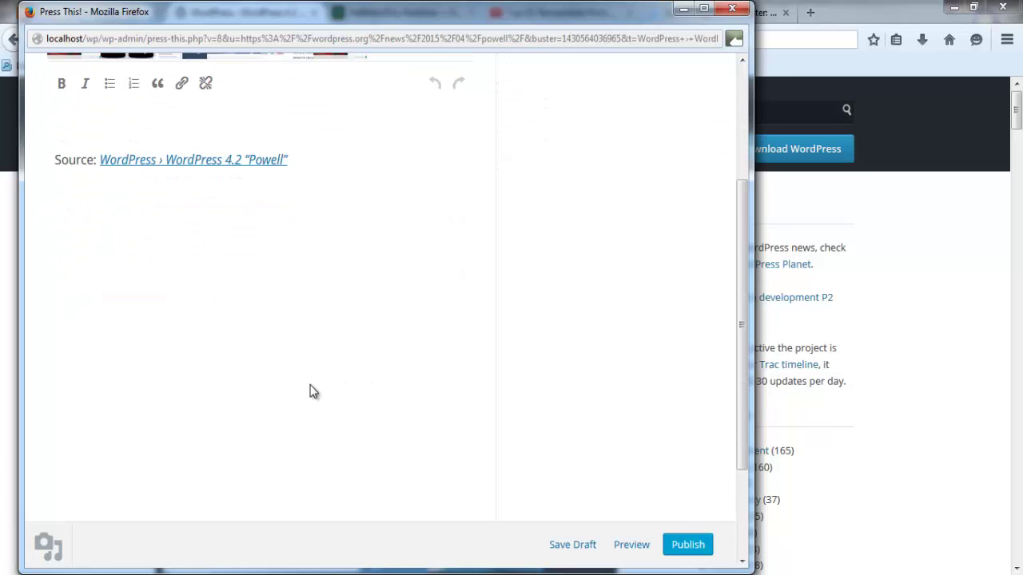
{"action": "scroll", "coordinate": [312, 392], "scroll_direction": "up", "scroll_amount": 5}
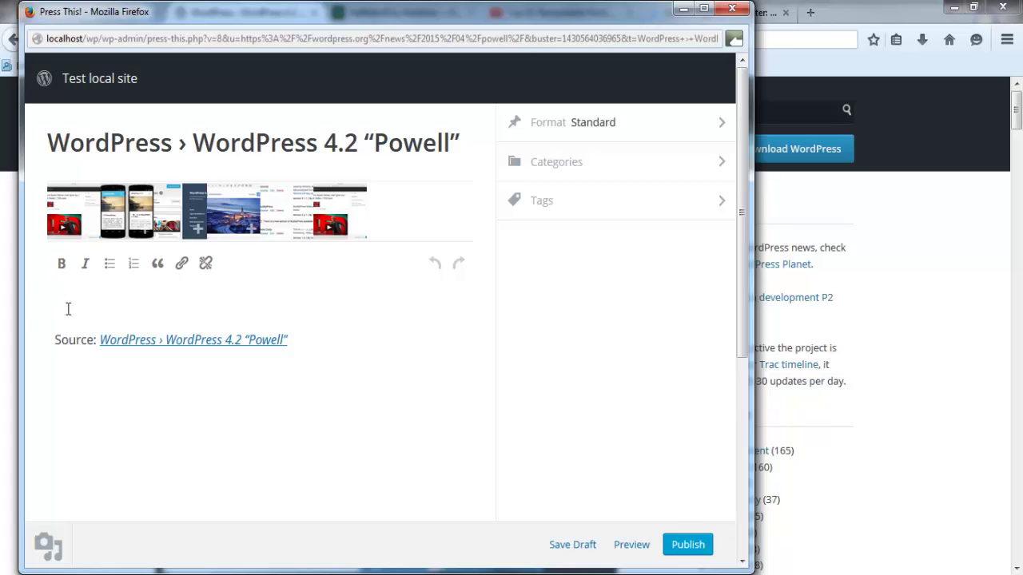
{"action": "left_click", "coordinate": [69, 337]}
{"action": "left_click", "coordinate": [109, 340]}
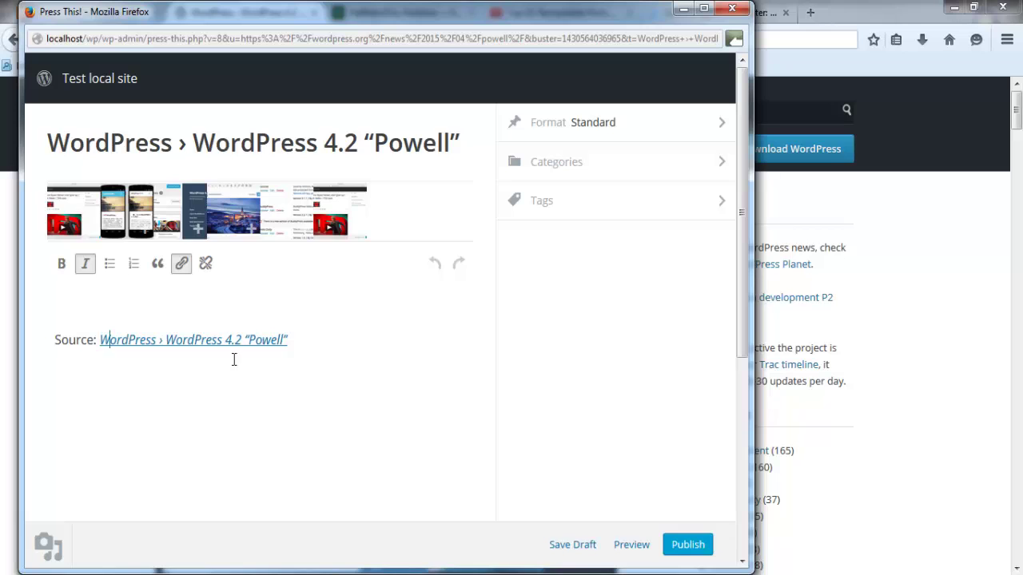
{"action": "left_click", "coordinate": [734, 9]}
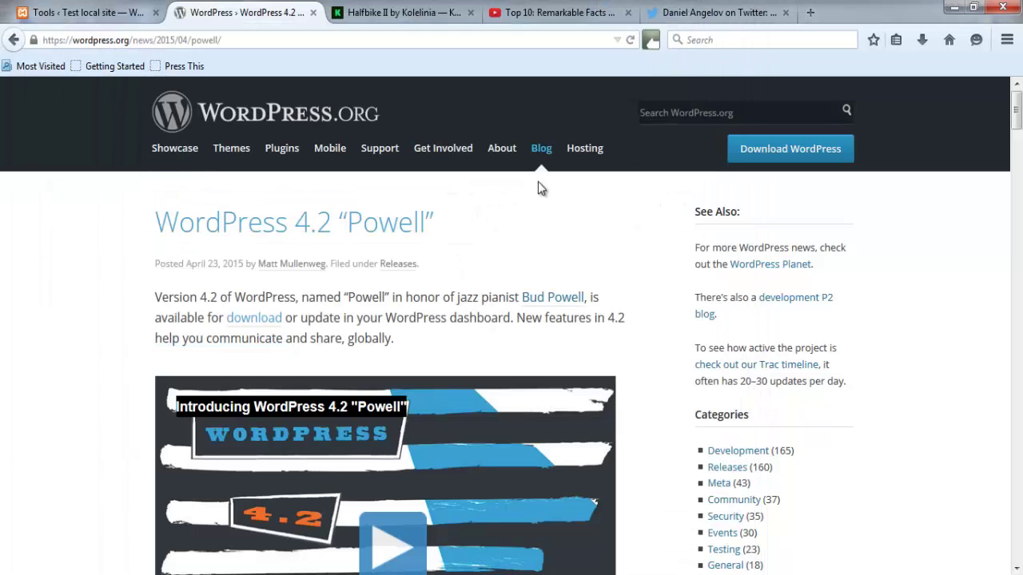
- Look through the WordPress 4.2 announcement down to its extended character support section, and return to the Available Tools page
{"action": "left_click", "coordinate": [104, 12]}
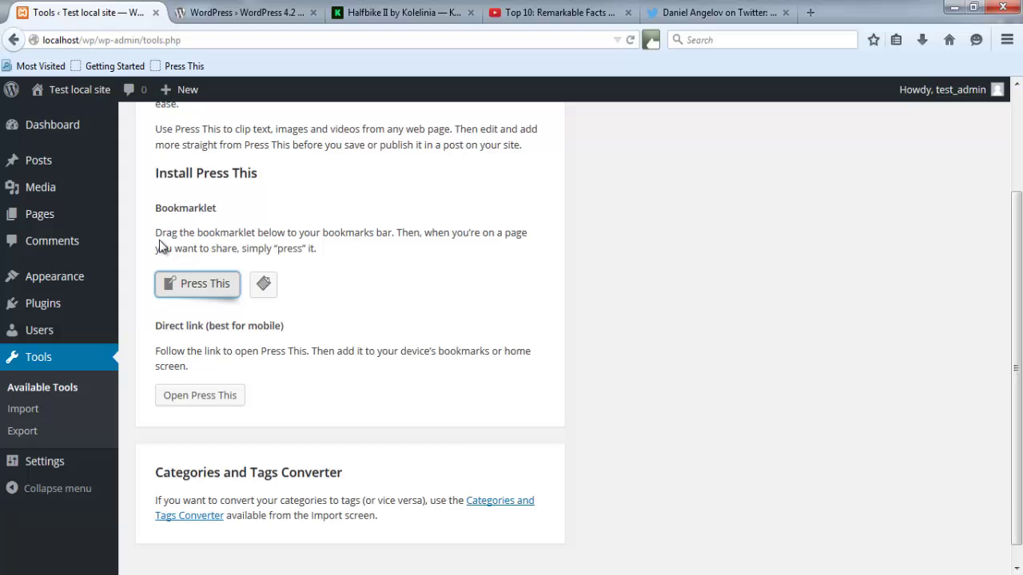
{"action": "left_click", "coordinate": [212, 10]}
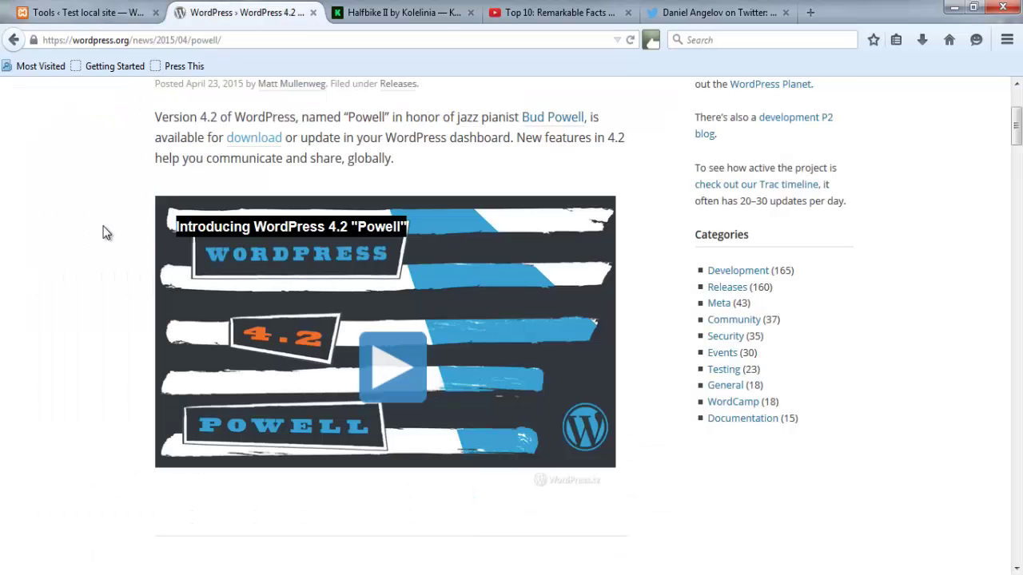
{"action": "scroll", "coordinate": [102, 232], "scroll_direction": "down", "scroll_amount": 15}
{"action": "scroll", "coordinate": [132, 251], "scroll_direction": "up", "scroll_amount": 3}
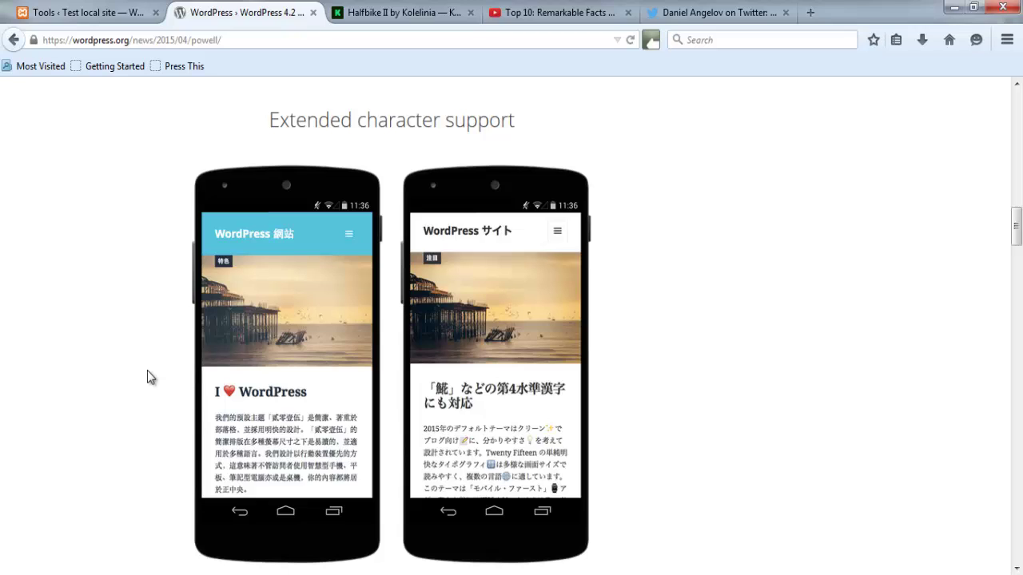
{"action": "left_click", "coordinate": [53, 16]}
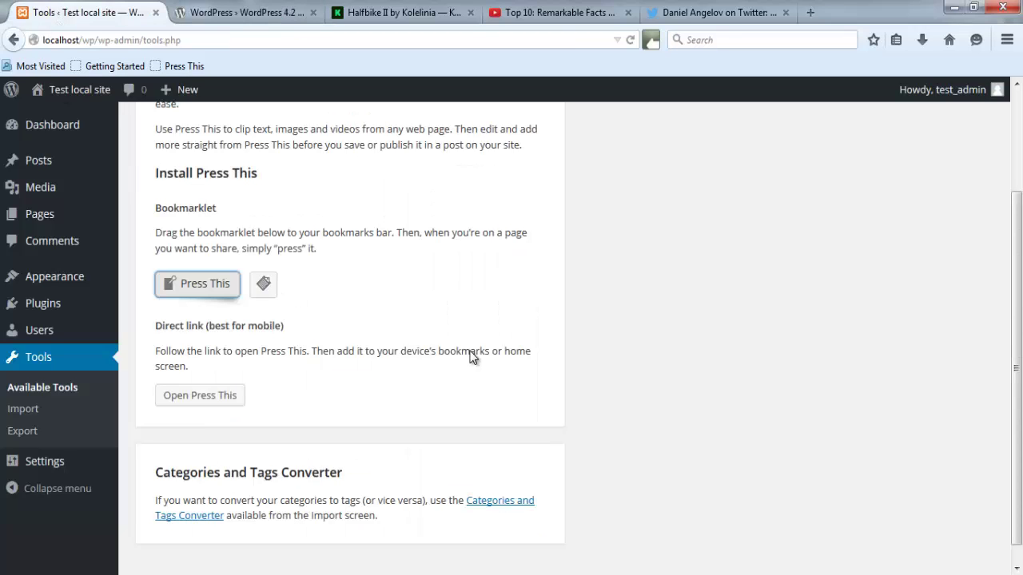